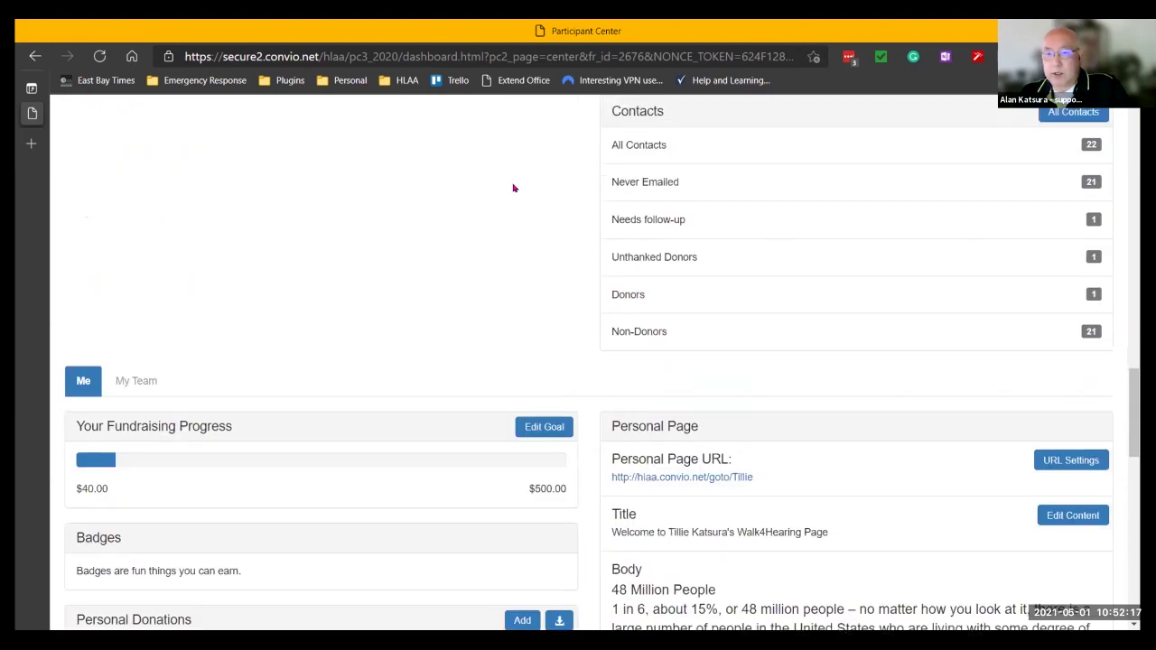
Step: Examine the dashboard's contacts, fundraising progress, badges, personal donations, and personal page text and media
{"action": "scroll", "coordinate": [513, 188], "scroll_direction": "up", "scroll_amount": 1}
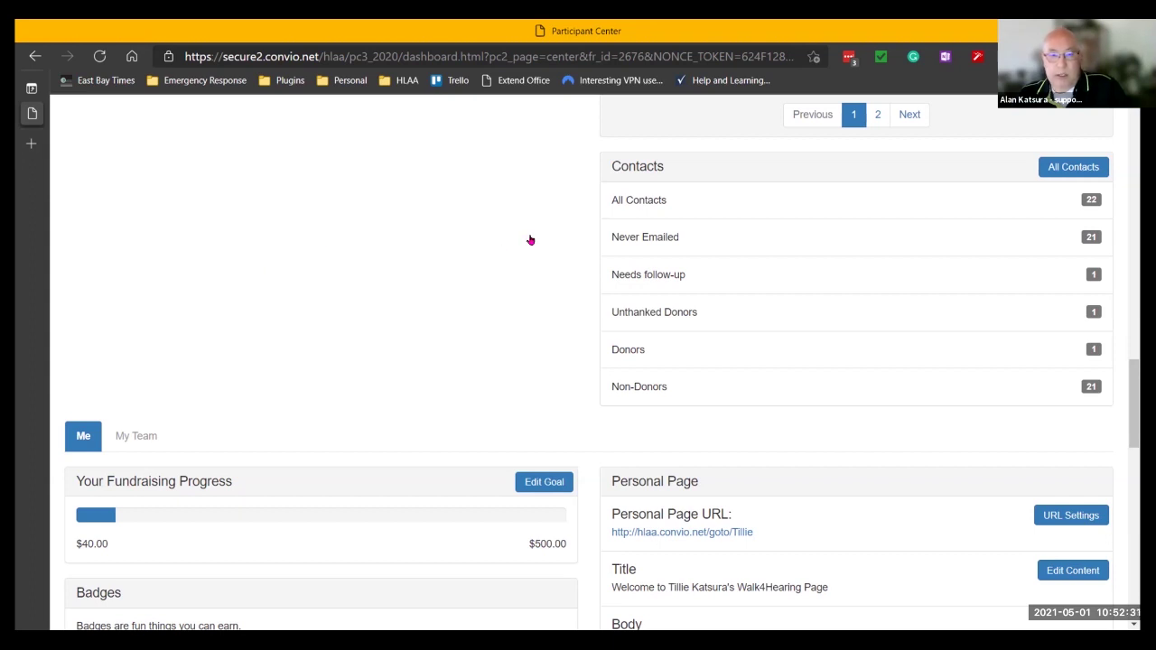
{"action": "scroll", "coordinate": [544, 244], "scroll_direction": "down", "scroll_amount": 3}
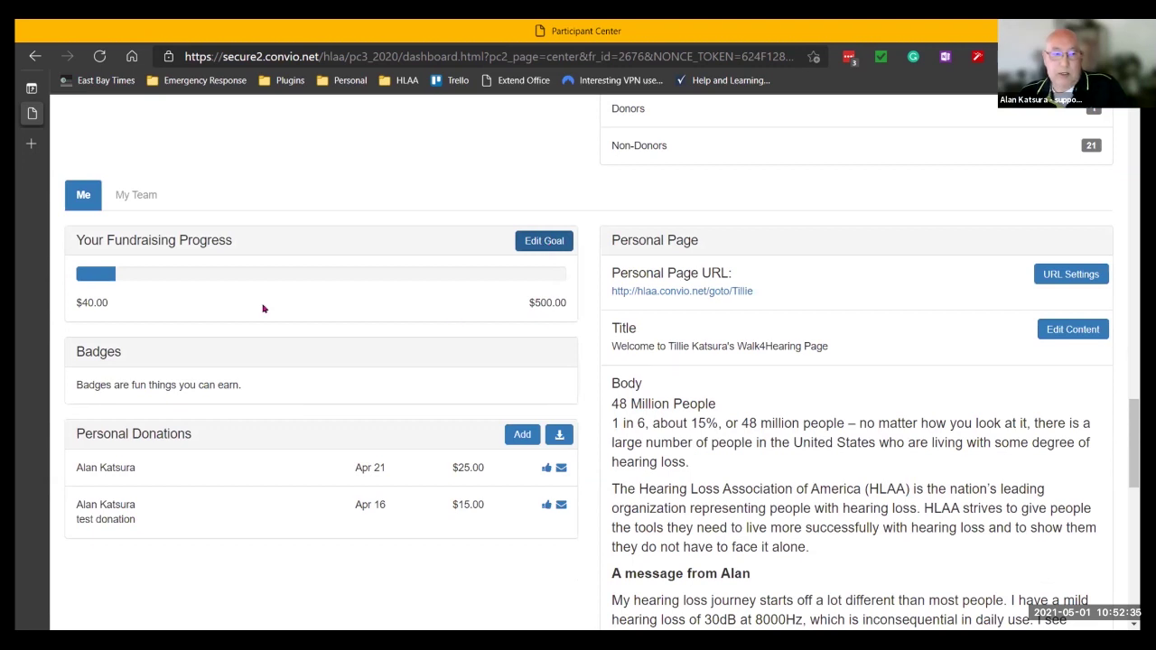
{"action": "scroll", "coordinate": [265, 308], "scroll_direction": "down", "scroll_amount": 1}
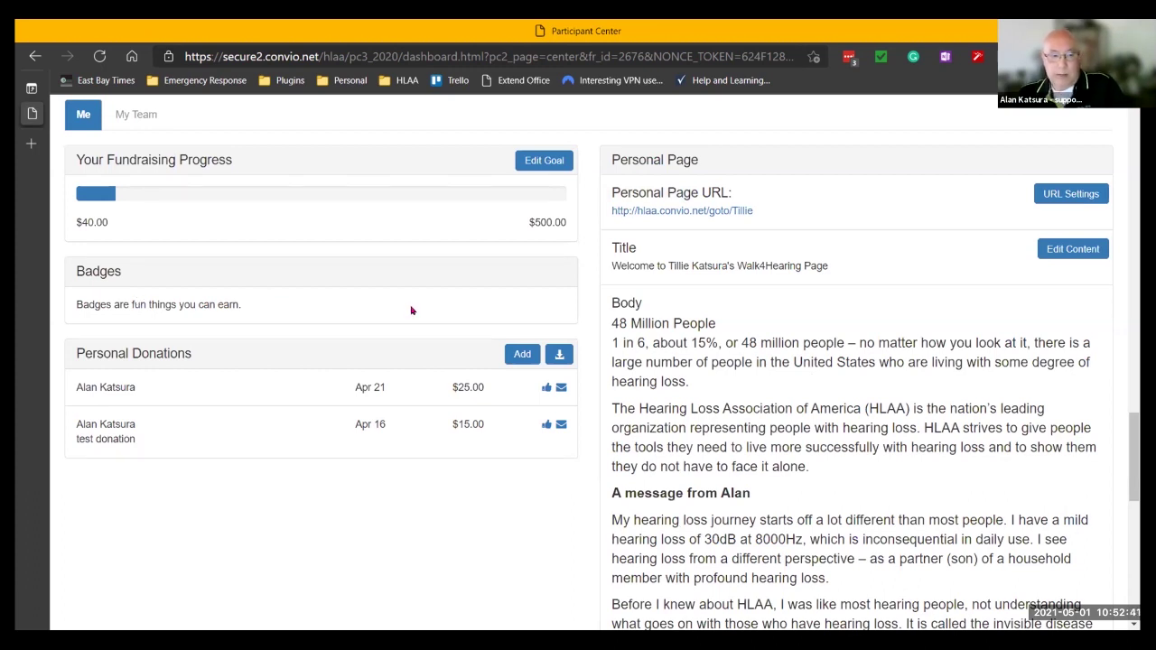
{"action": "scroll", "coordinate": [462, 307], "scroll_direction": "down", "scroll_amount": 1}
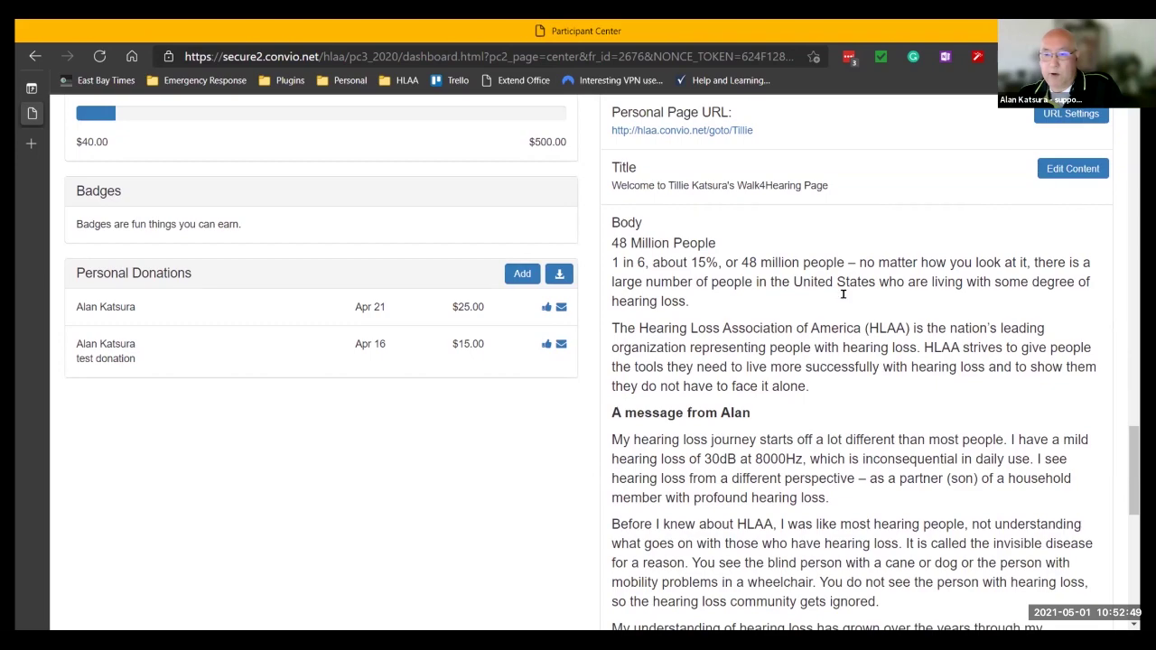
{"action": "scroll", "coordinate": [846, 298], "scroll_direction": "down", "scroll_amount": 5}
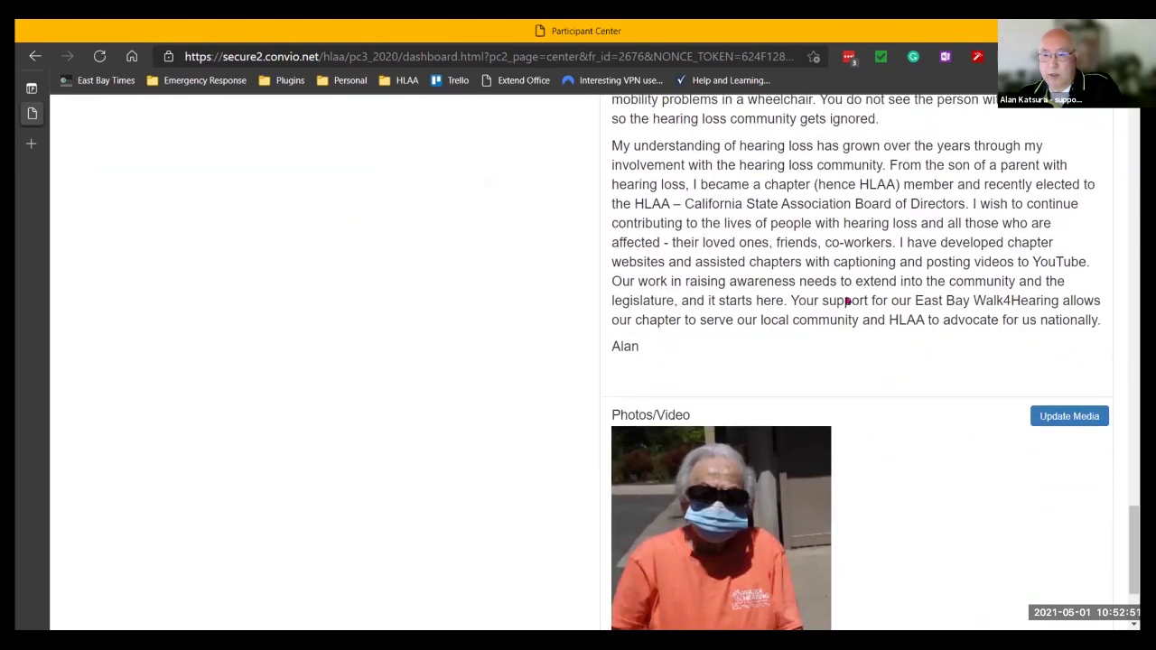
{"action": "scroll", "coordinate": [846, 299], "scroll_direction": "down", "scroll_amount": 2}
{"action": "scroll", "coordinate": [846, 299], "scroll_direction": "up", "scroll_amount": 5}
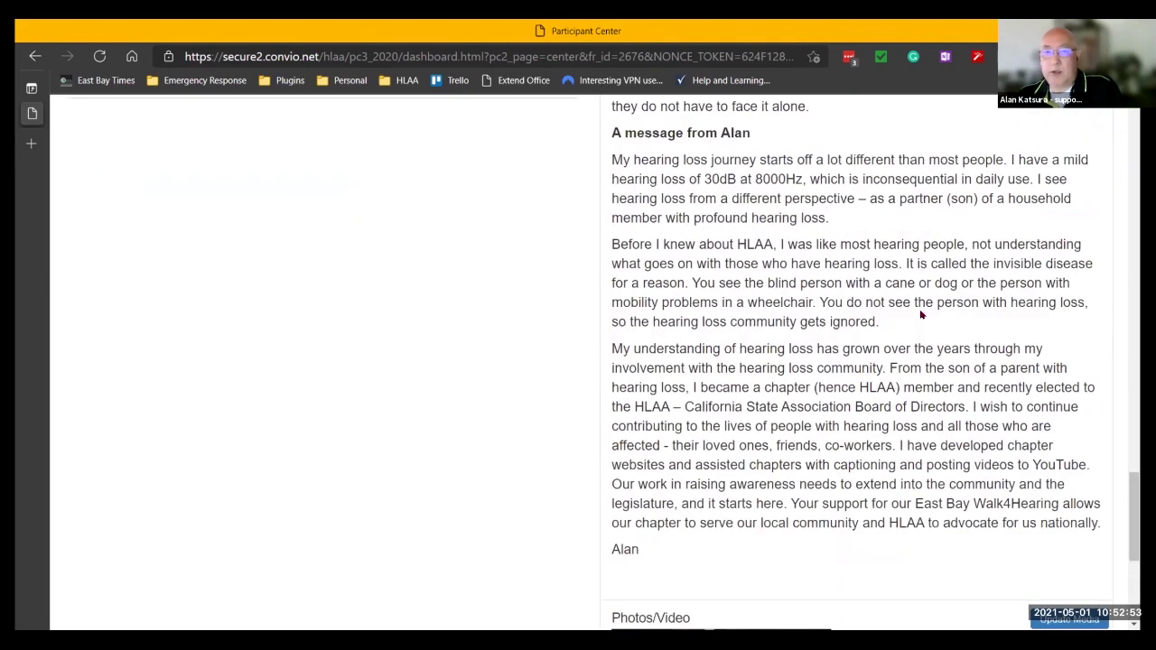
{"action": "scroll", "coordinate": [858, 311], "scroll_direction": "up", "scroll_amount": 2}
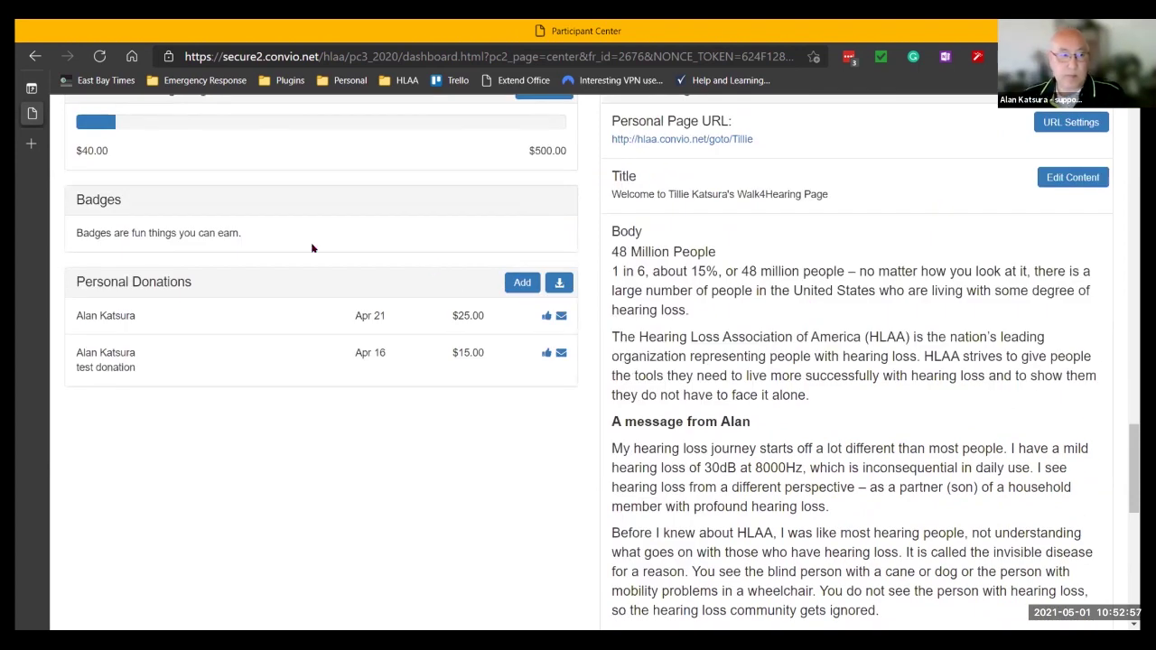
Step: Open the participant profile, review its name, address and contact fields, and submit the profile update
{"action": "scroll", "coordinate": [163, 275], "scroll_direction": "up", "scroll_amount": 20}
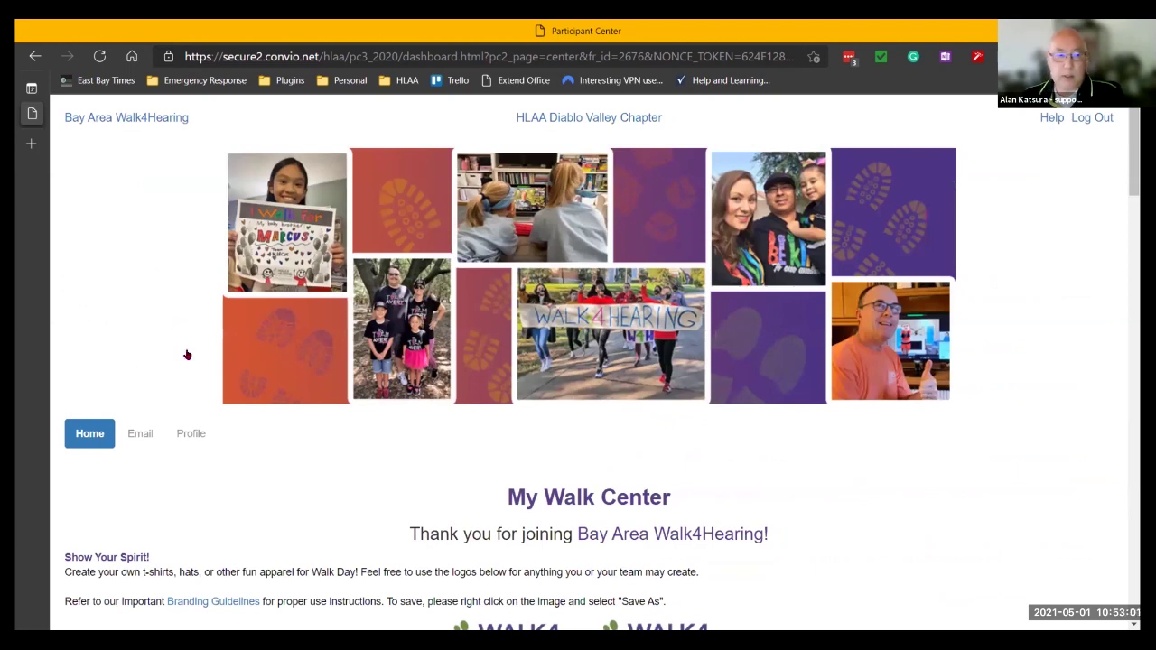
{"action": "left_click", "coordinate": [190, 433]}
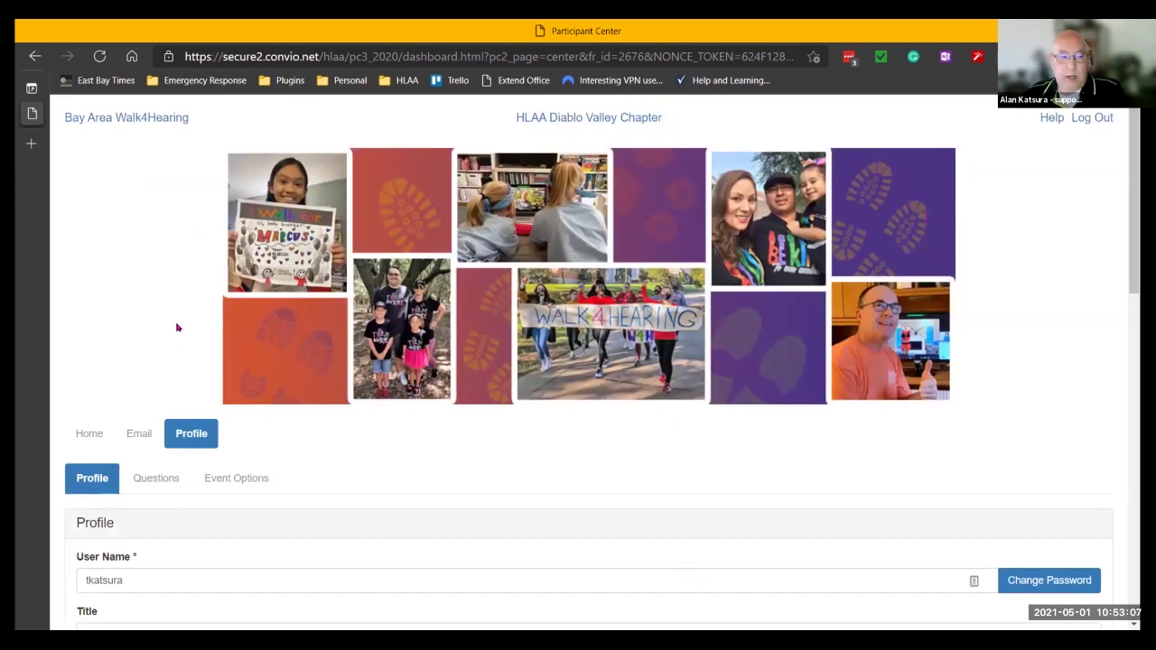
{"action": "scroll", "coordinate": [177, 327], "scroll_direction": "down", "scroll_amount": 3}
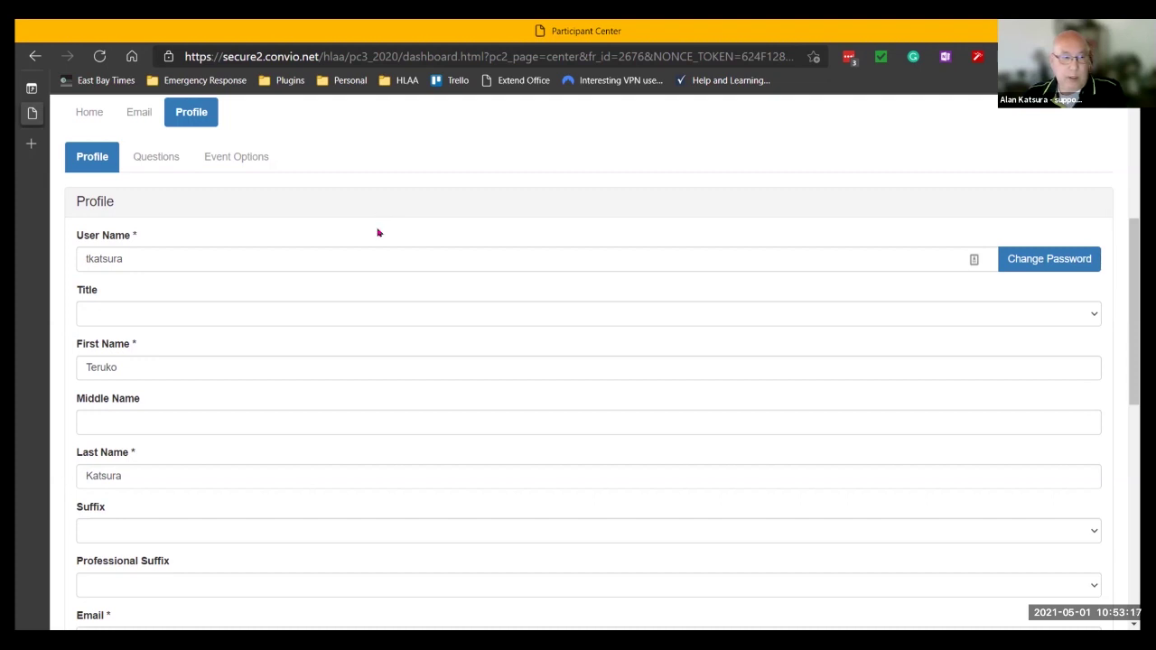
{"action": "scroll", "coordinate": [378, 233], "scroll_direction": "down", "scroll_amount": 5}
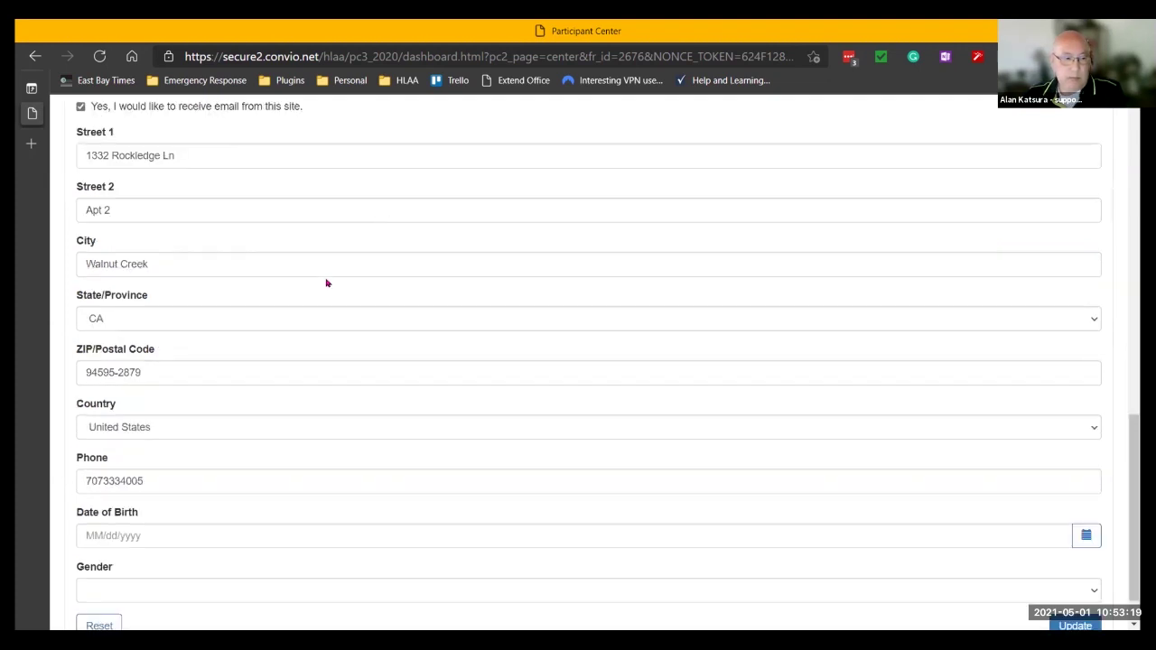
{"action": "scroll", "coordinate": [327, 282], "scroll_direction": "down", "scroll_amount": 1}
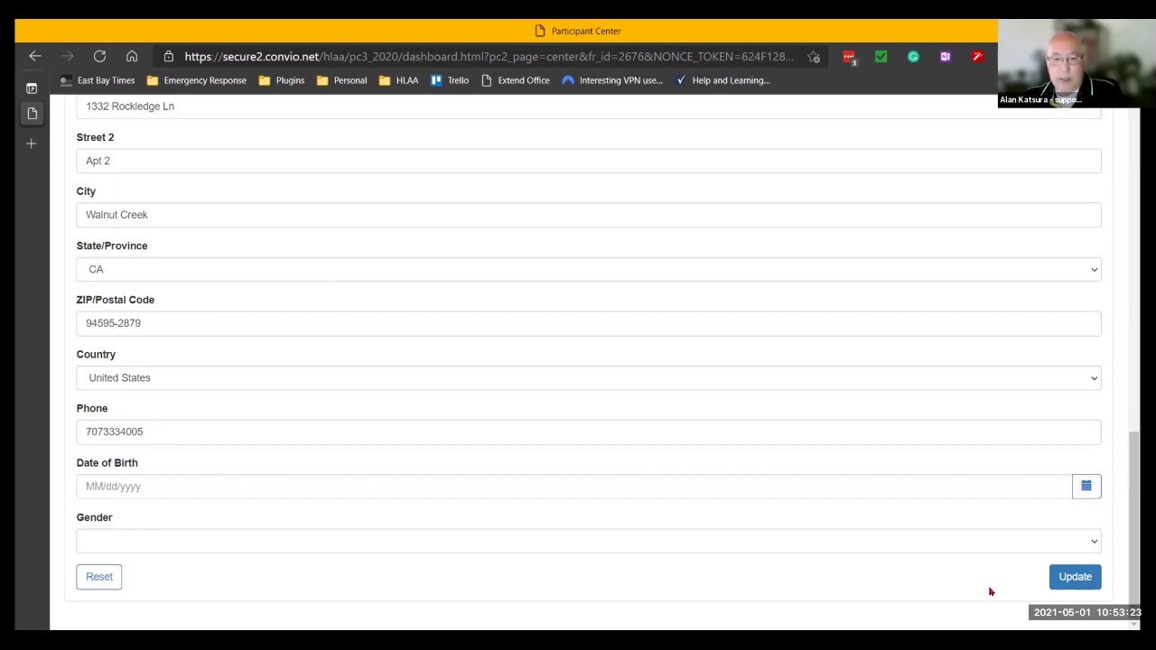
{"action": "left_click", "coordinate": [1072, 581]}
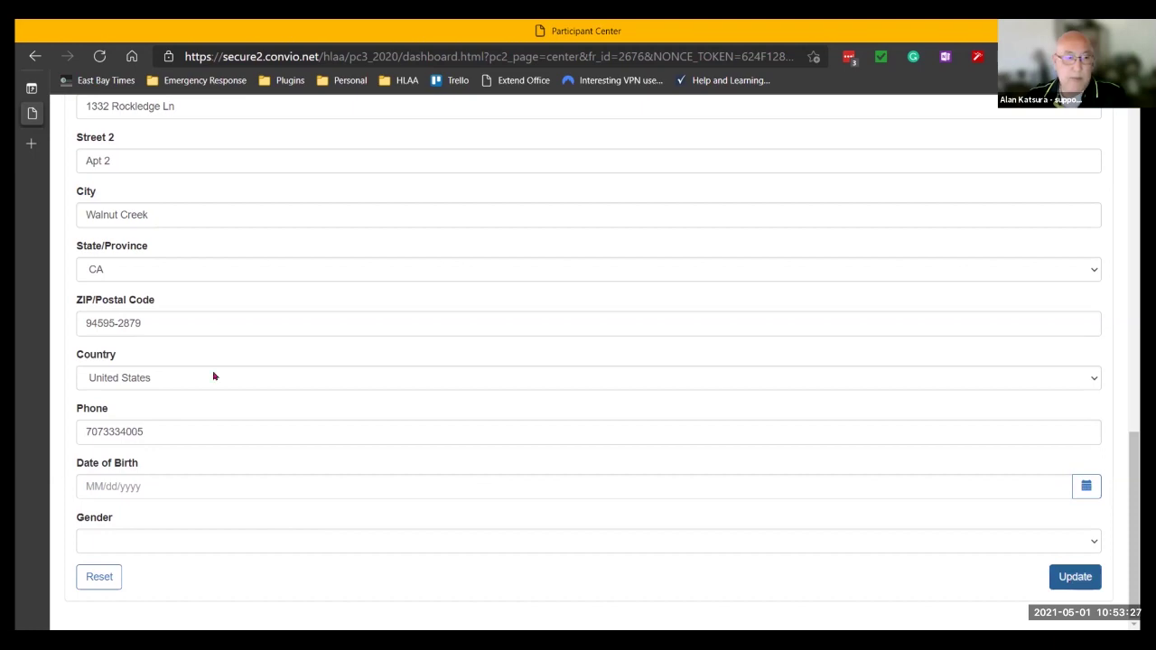
Step: Review and save the profile's survey responses, and open the event options for privacy and team membership
{"action": "scroll", "coordinate": [214, 376], "scroll_direction": "up", "scroll_amount": 5}
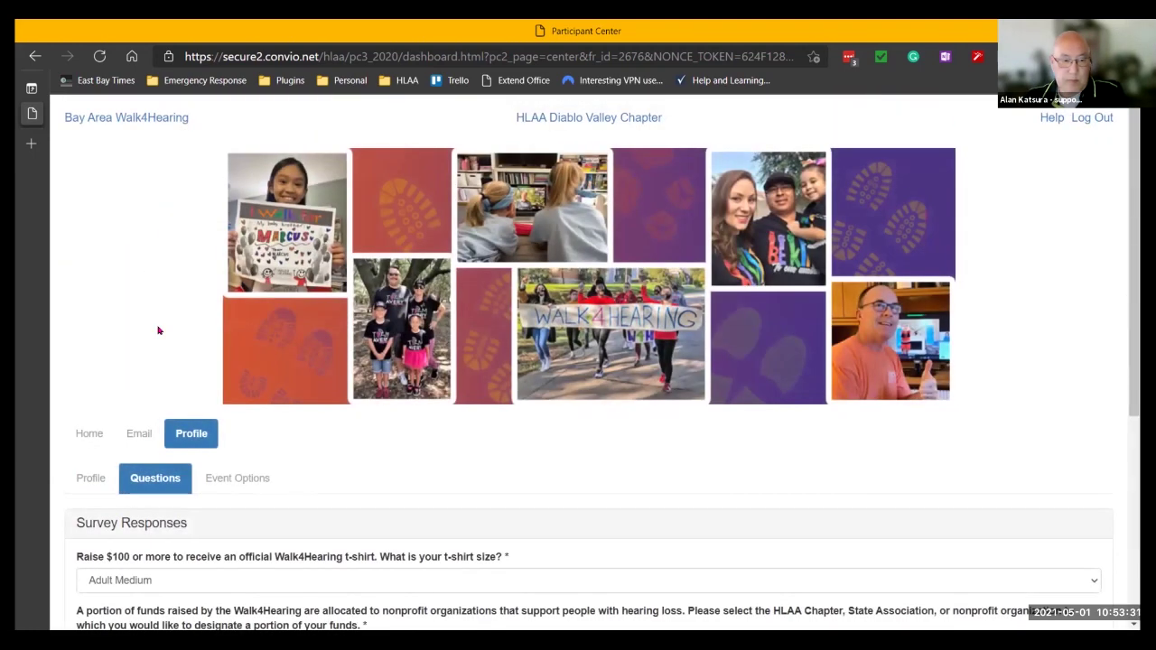
{"action": "scroll", "coordinate": [157, 329], "scroll_direction": "down", "scroll_amount": 3}
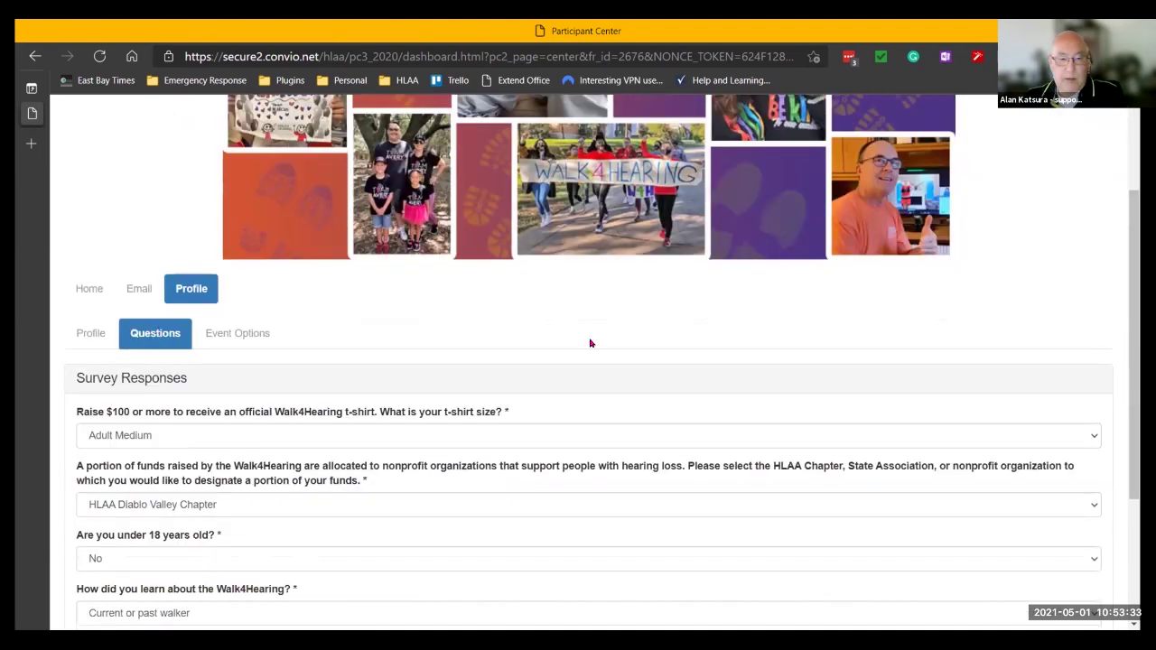
{"action": "scroll", "coordinate": [610, 351], "scroll_direction": "down", "scroll_amount": 2}
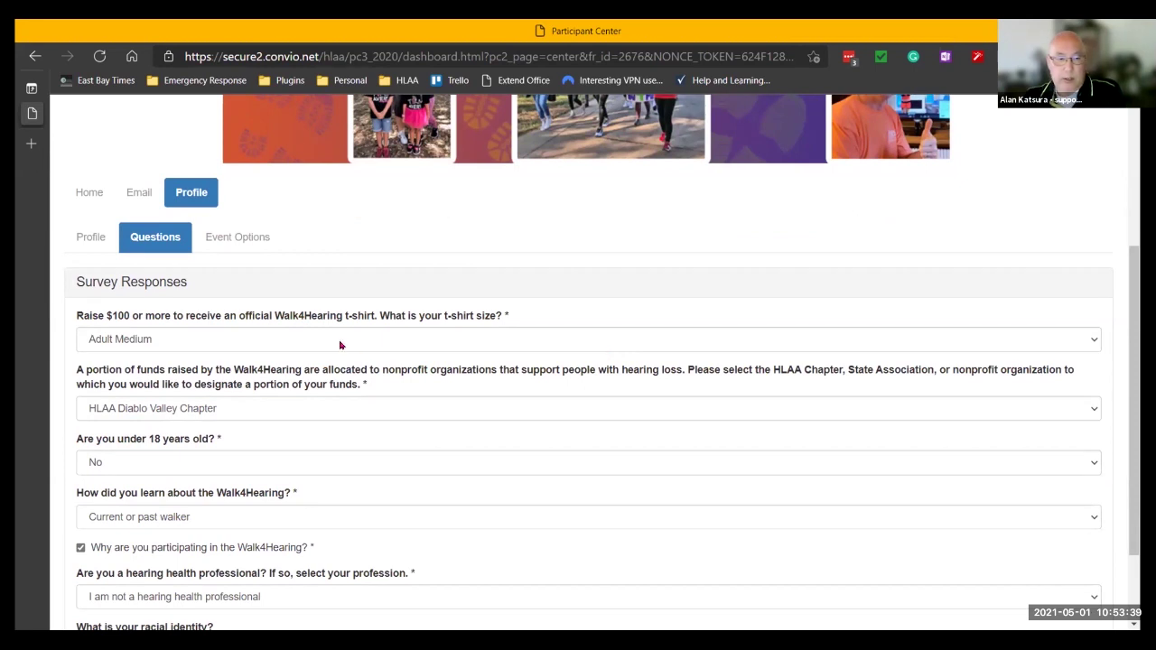
{"action": "scroll", "coordinate": [493, 354], "scroll_direction": "down", "scroll_amount": 1}
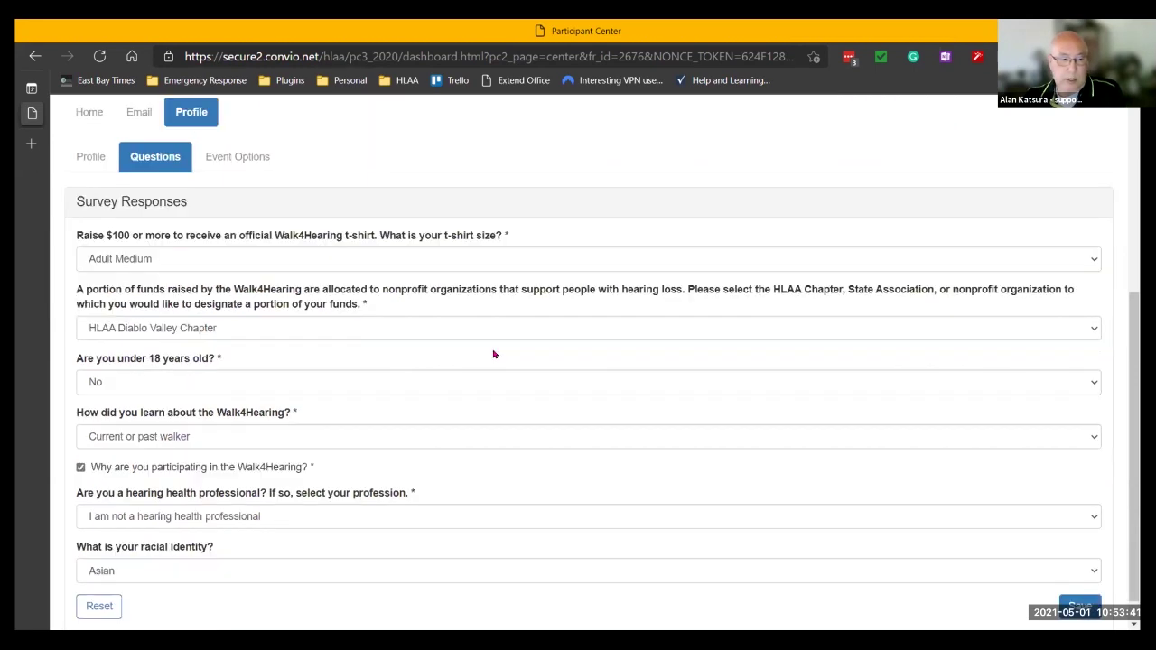
{"action": "scroll", "coordinate": [465, 363], "scroll_direction": "down", "scroll_amount": 1}
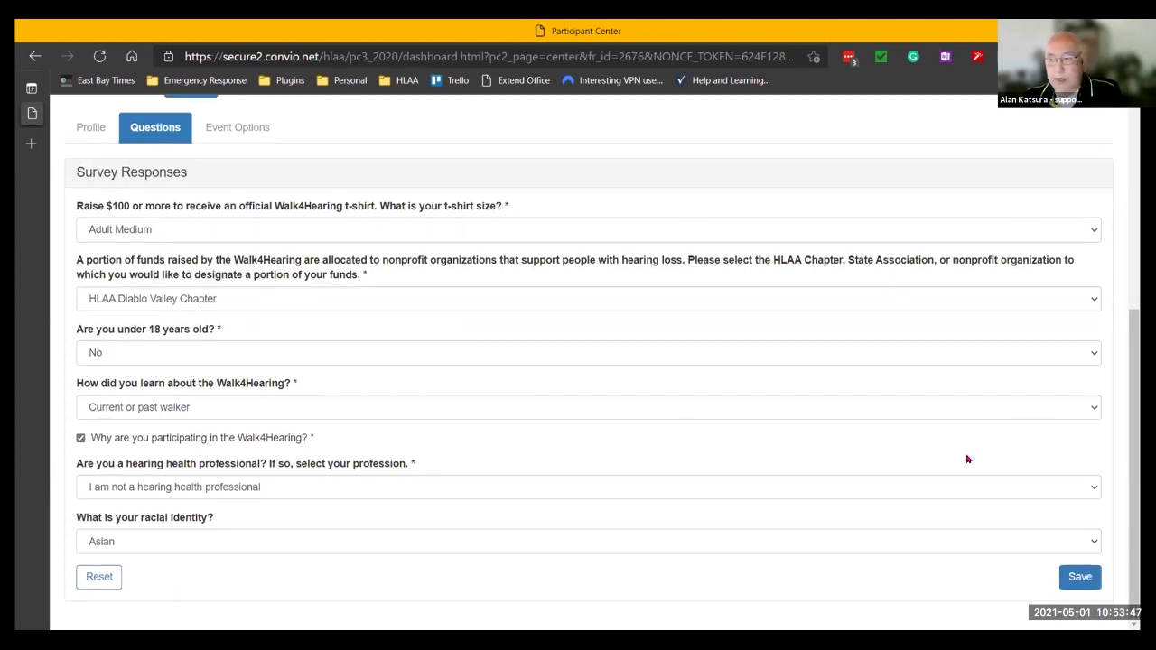
{"action": "left_click", "coordinate": [1080, 583]}
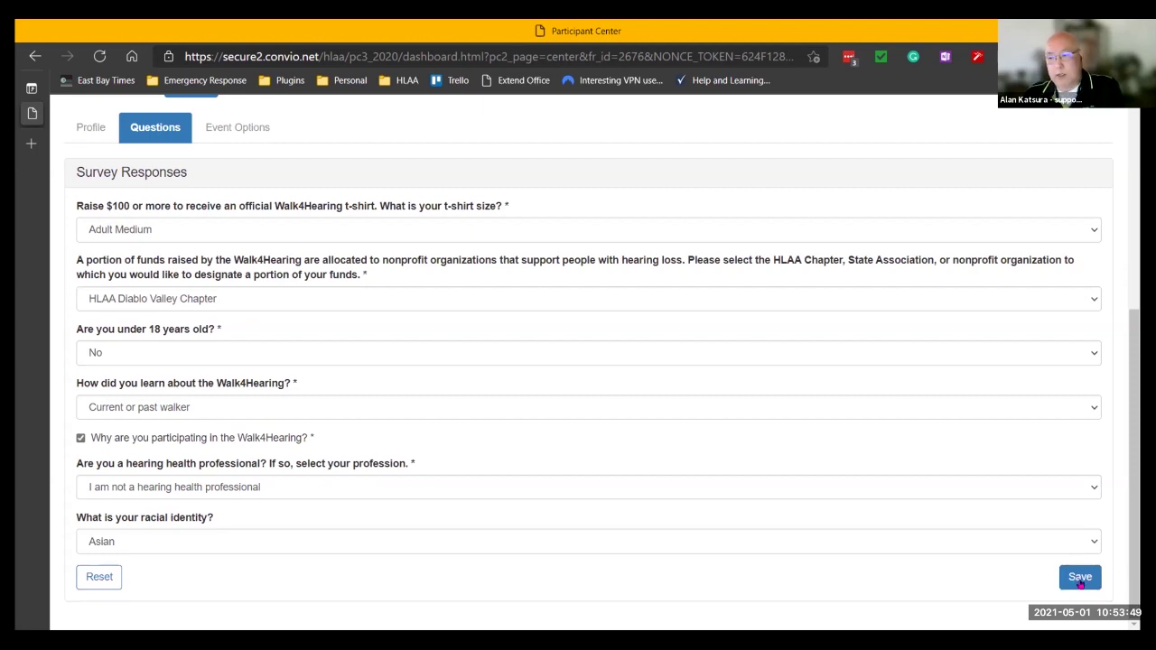
{"action": "left_click", "coordinate": [242, 131]}
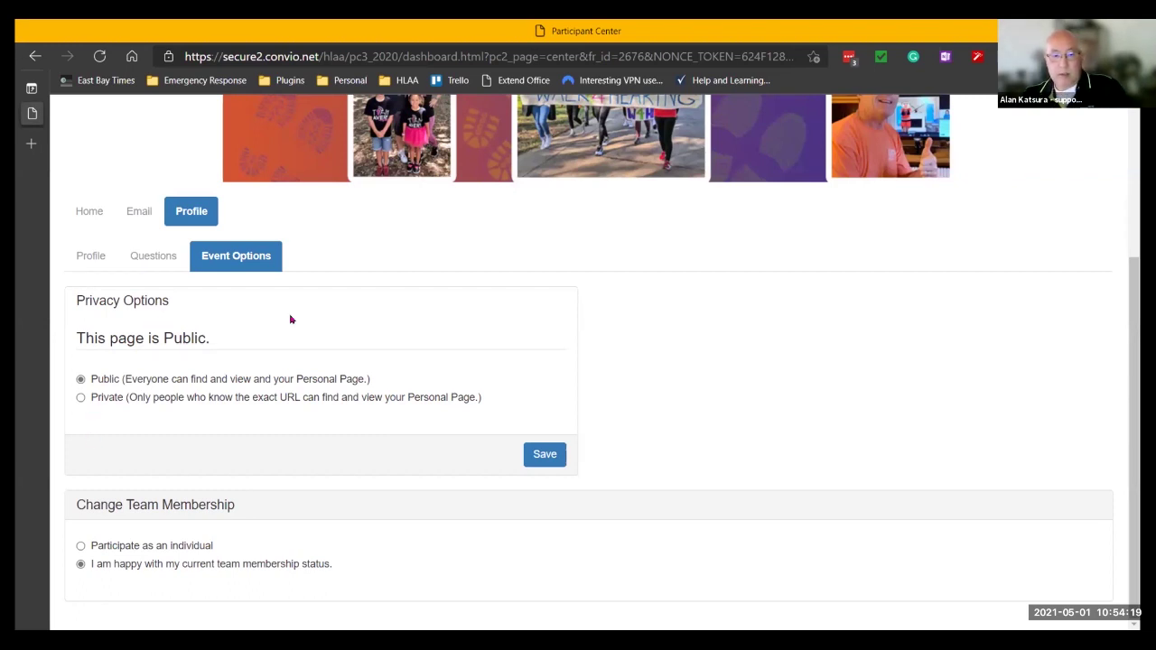
Step: Return to the home dashboard and open the personal page's title and body content for editing
{"action": "scroll", "coordinate": [299, 317], "scroll_direction": "down", "scroll_amount": 10}
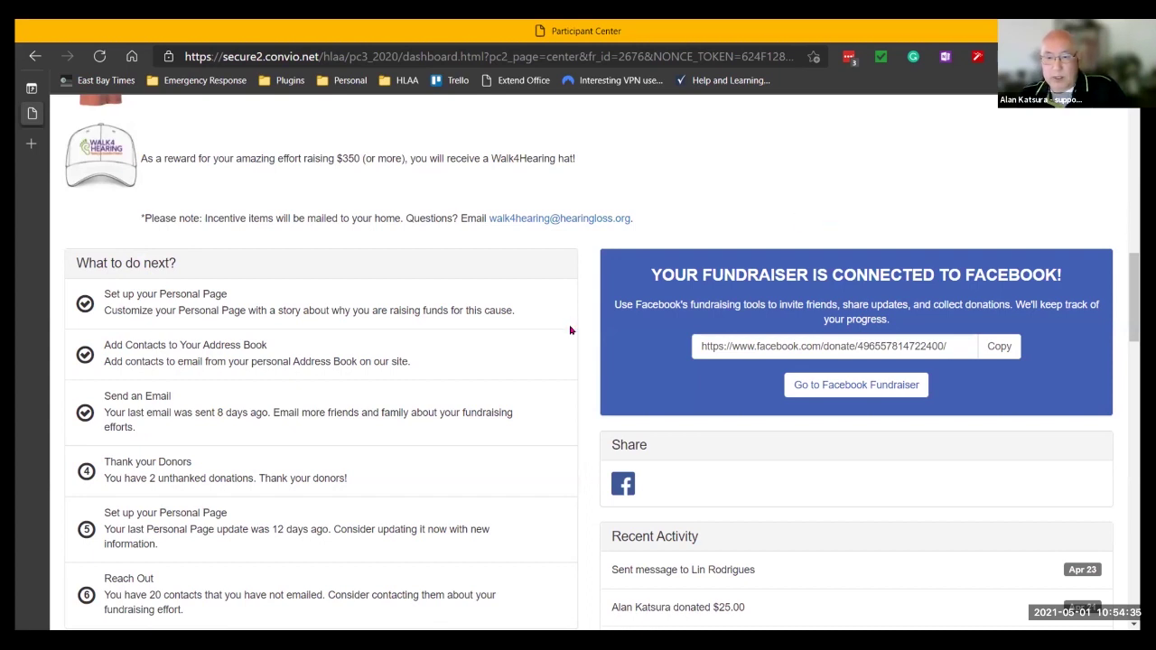
{"action": "scroll", "coordinate": [570, 331], "scroll_direction": "down", "scroll_amount": 1}
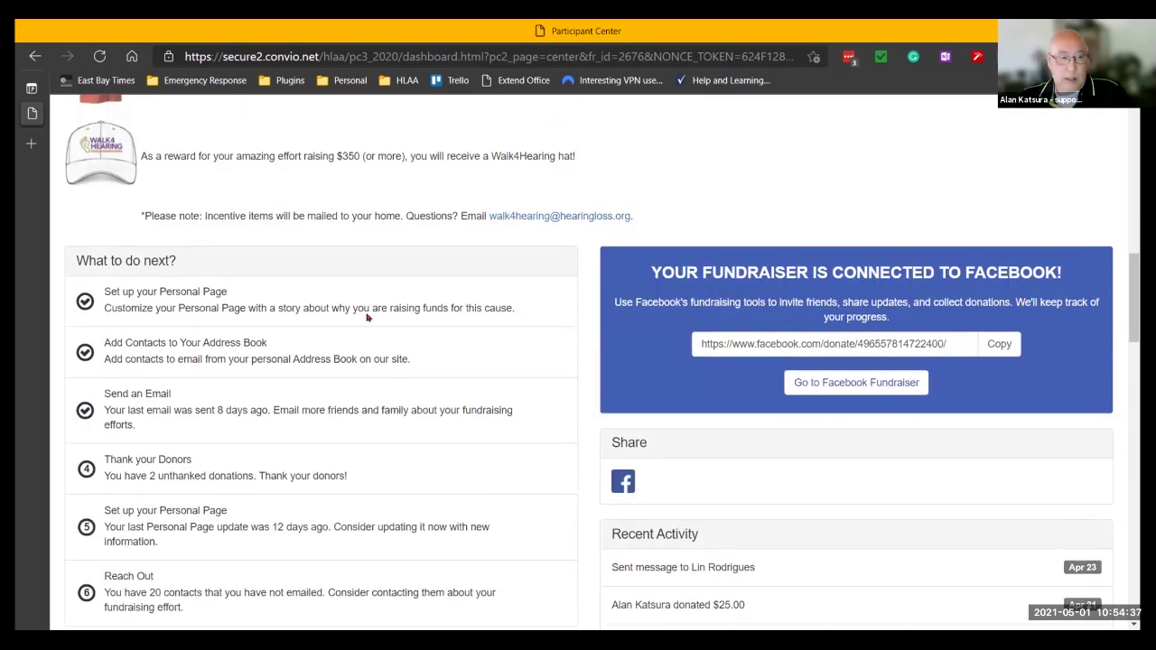
{"action": "scroll", "coordinate": [244, 323], "scroll_direction": "up", "scroll_amount": 4}
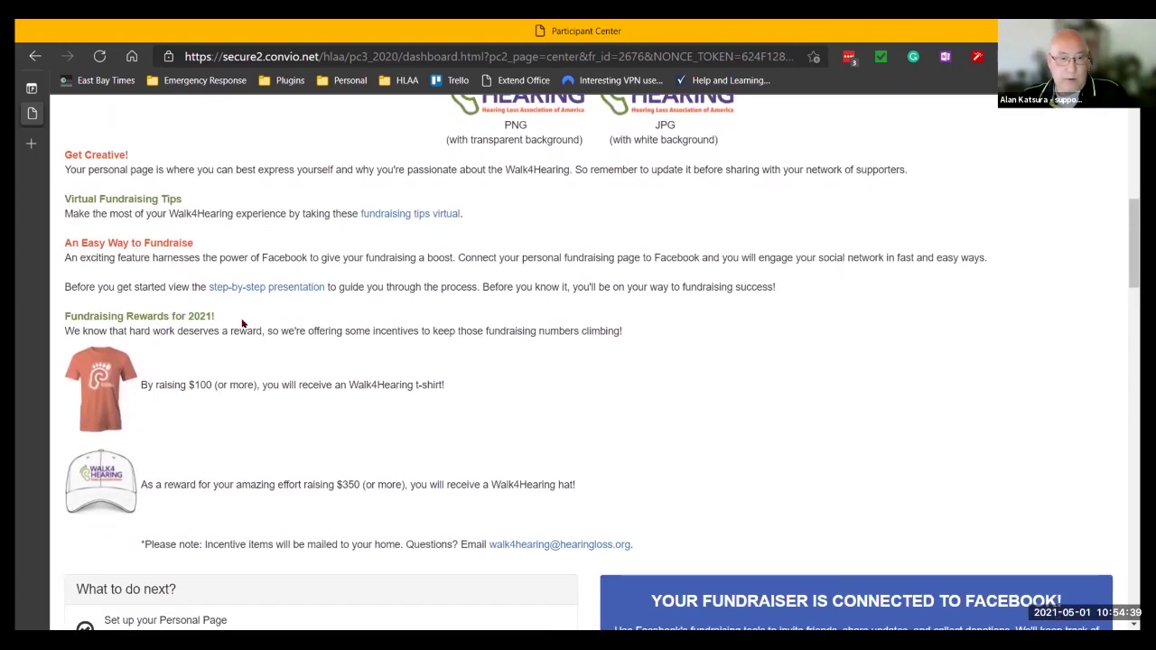
{"action": "scroll", "coordinate": [243, 322], "scroll_direction": "down", "scroll_amount": 3}
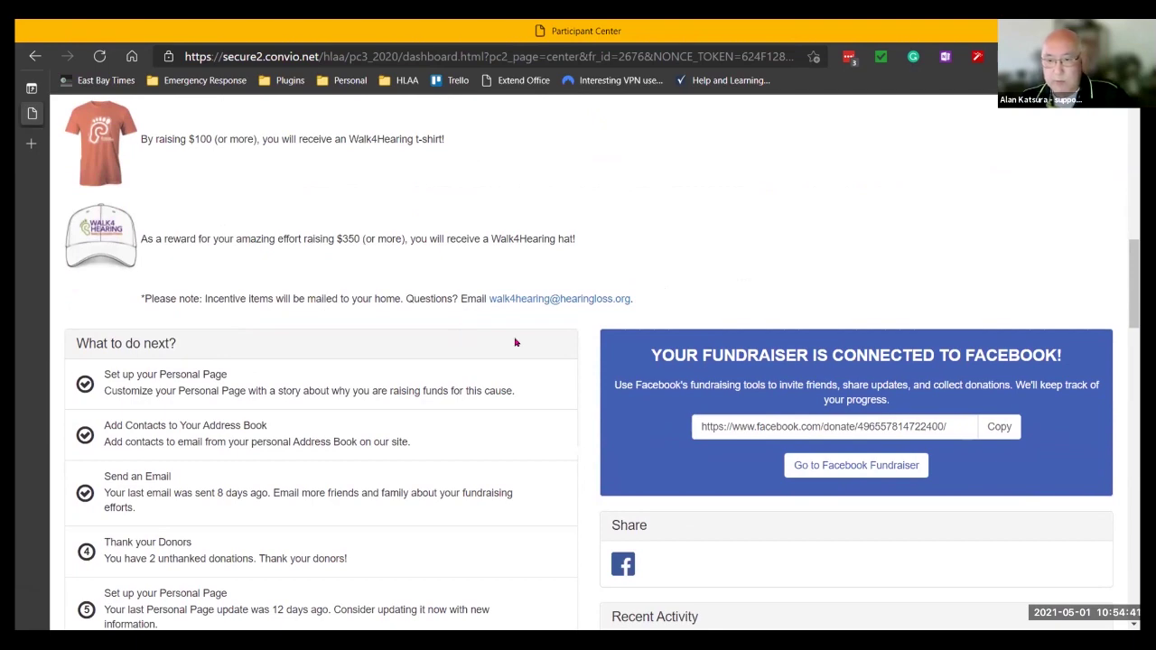
{"action": "scroll", "coordinate": [516, 342], "scroll_direction": "down", "scroll_amount": 8}
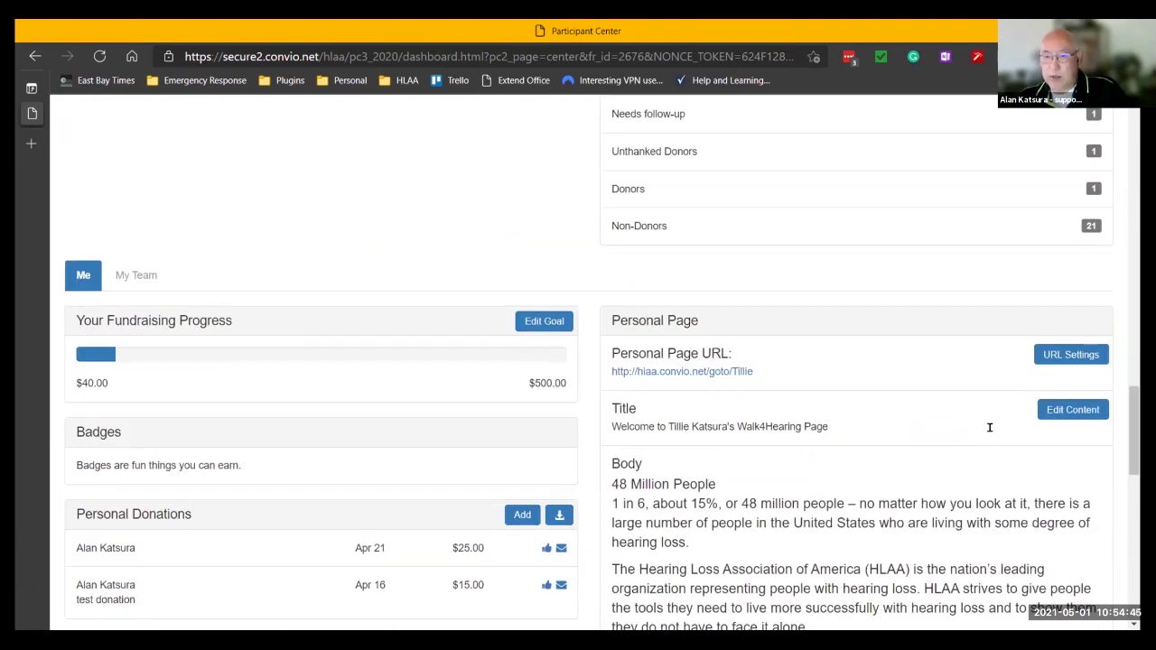
{"action": "scroll", "coordinate": [988, 426], "scroll_direction": "down", "scroll_amount": 2}
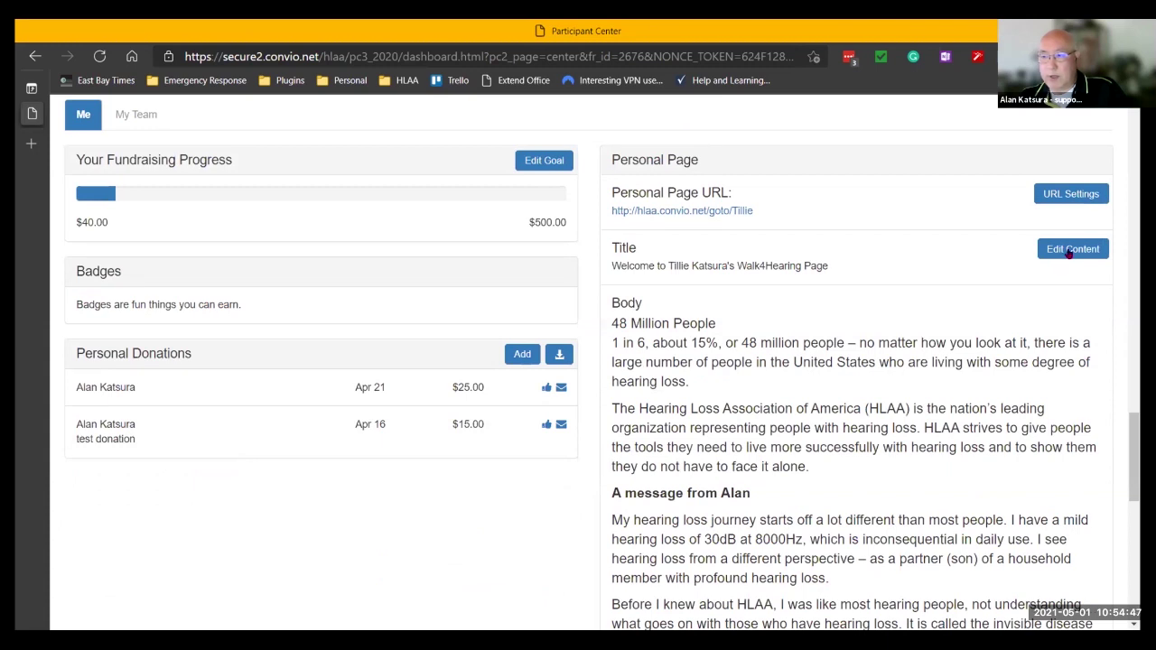
{"action": "left_click", "coordinate": [1068, 254]}
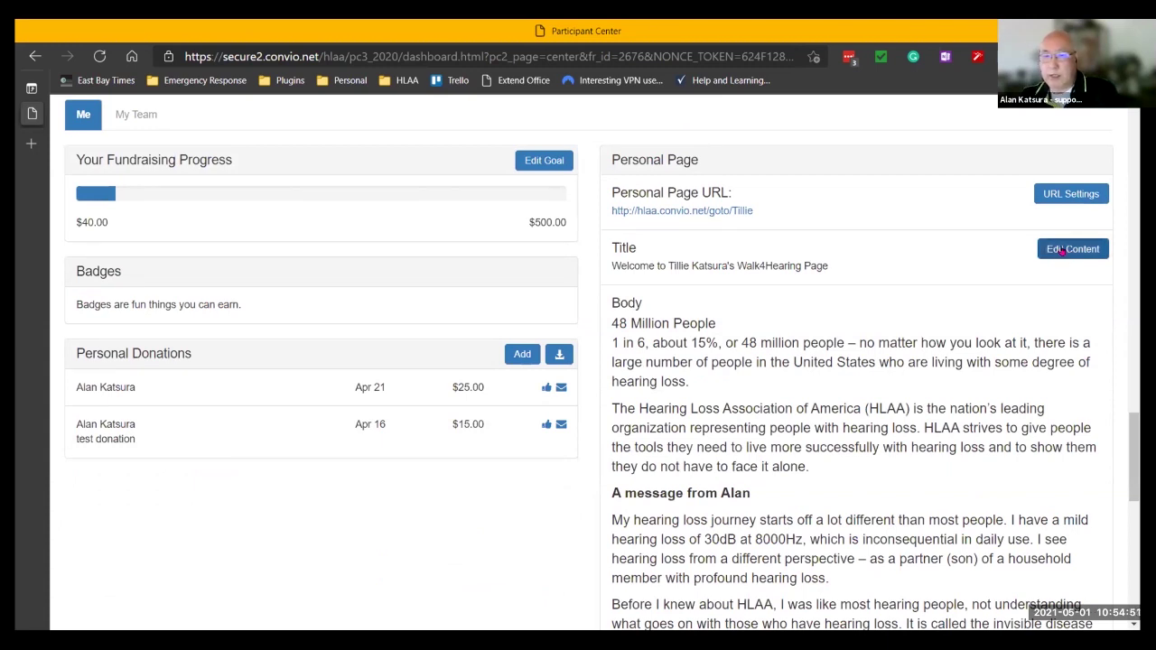
{"action": "left_click", "coordinate": [1063, 257]}
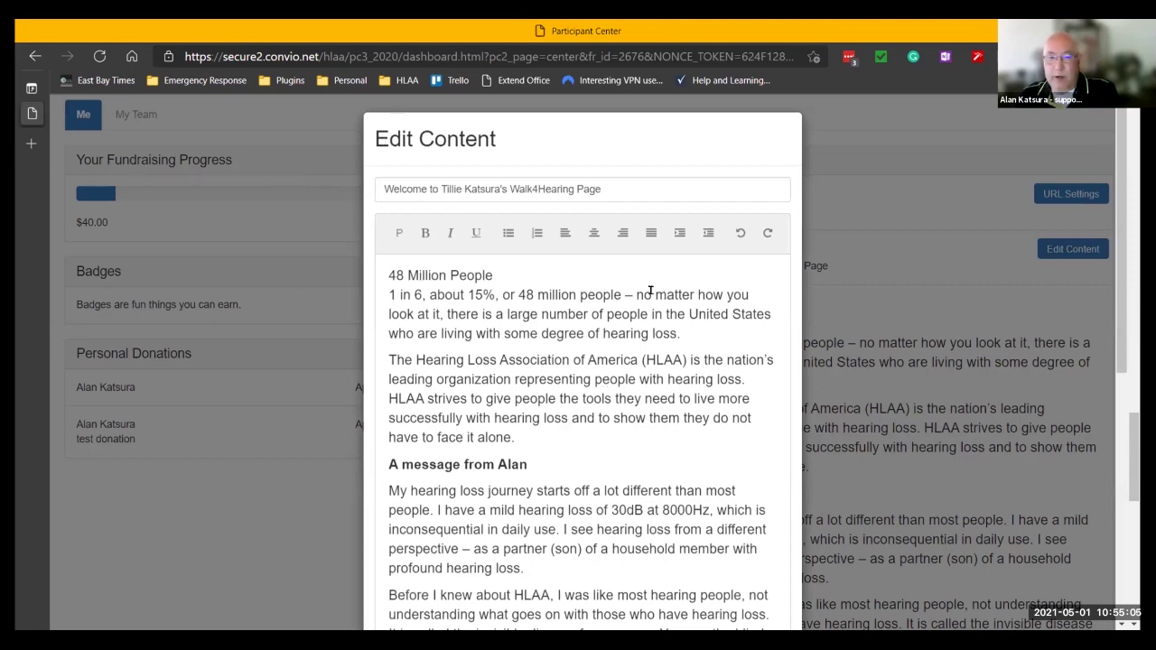
Step: Read through the personal page's body text in the content editor and close it without saving
{"action": "scroll", "coordinate": [641, 294], "scroll_direction": "down", "scroll_amount": 2}
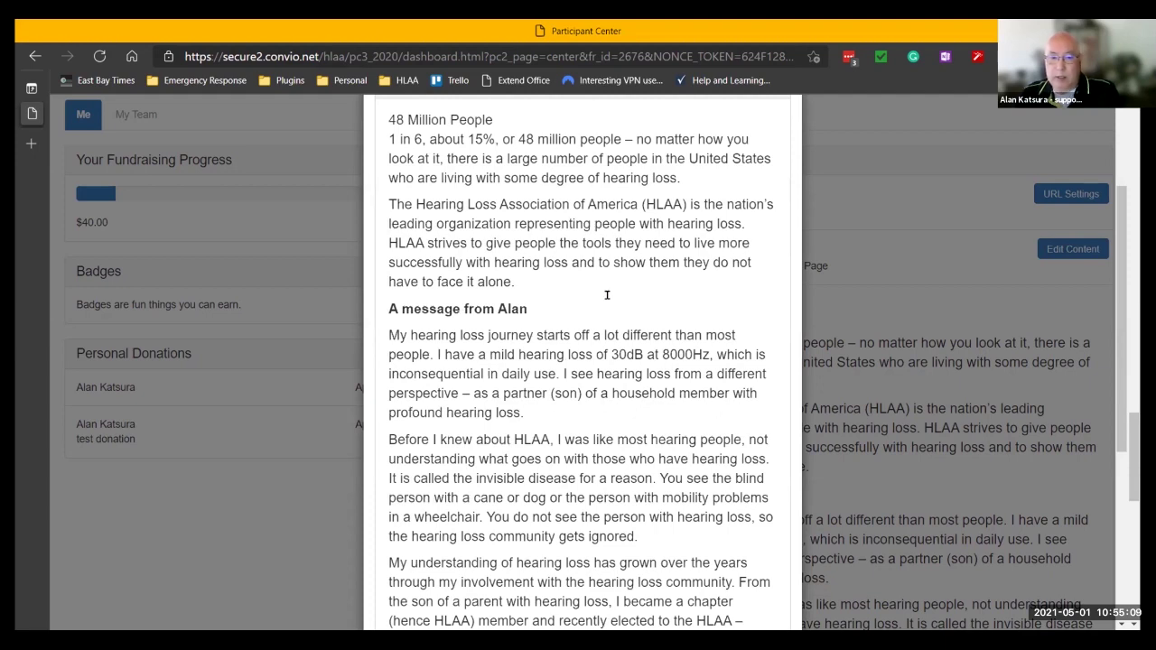
{"action": "scroll", "coordinate": [595, 293], "scroll_direction": "down", "scroll_amount": 1}
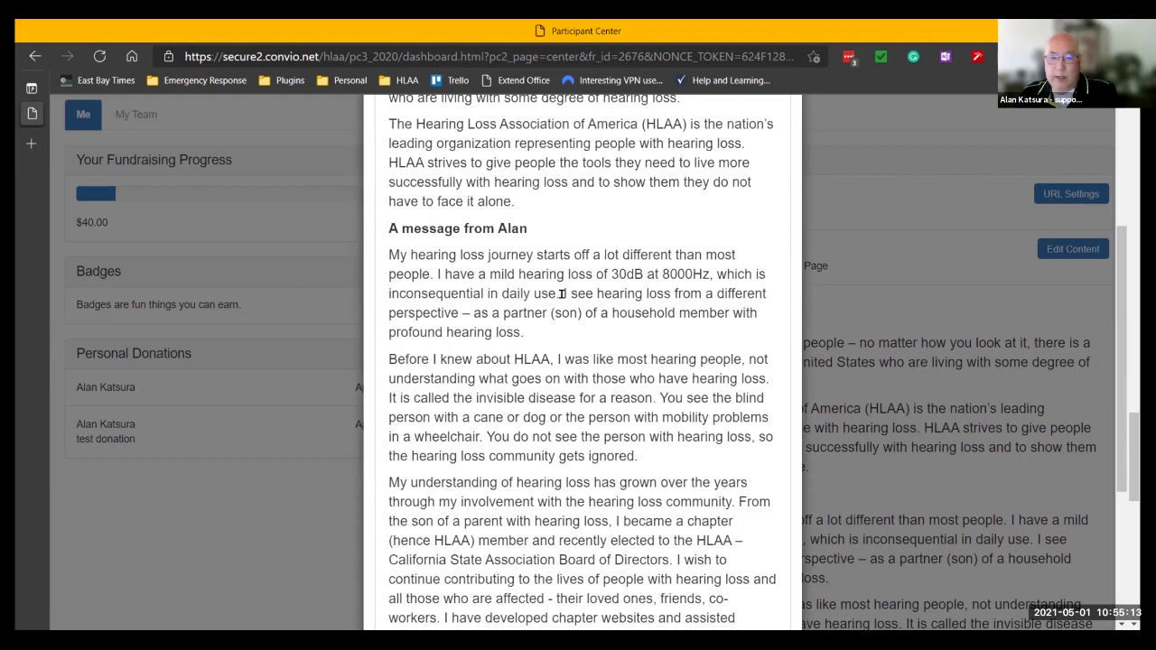
{"action": "scroll", "coordinate": [560, 293], "scroll_direction": "down", "scroll_amount": 3}
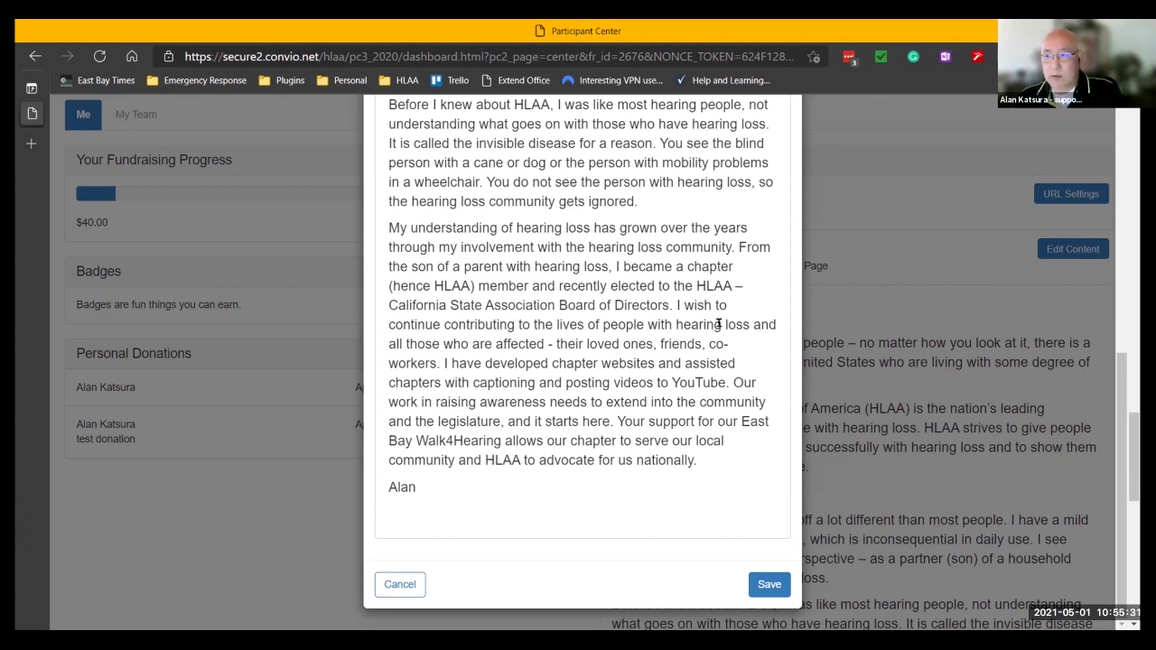
{"action": "left_click", "coordinate": [810, 346]}
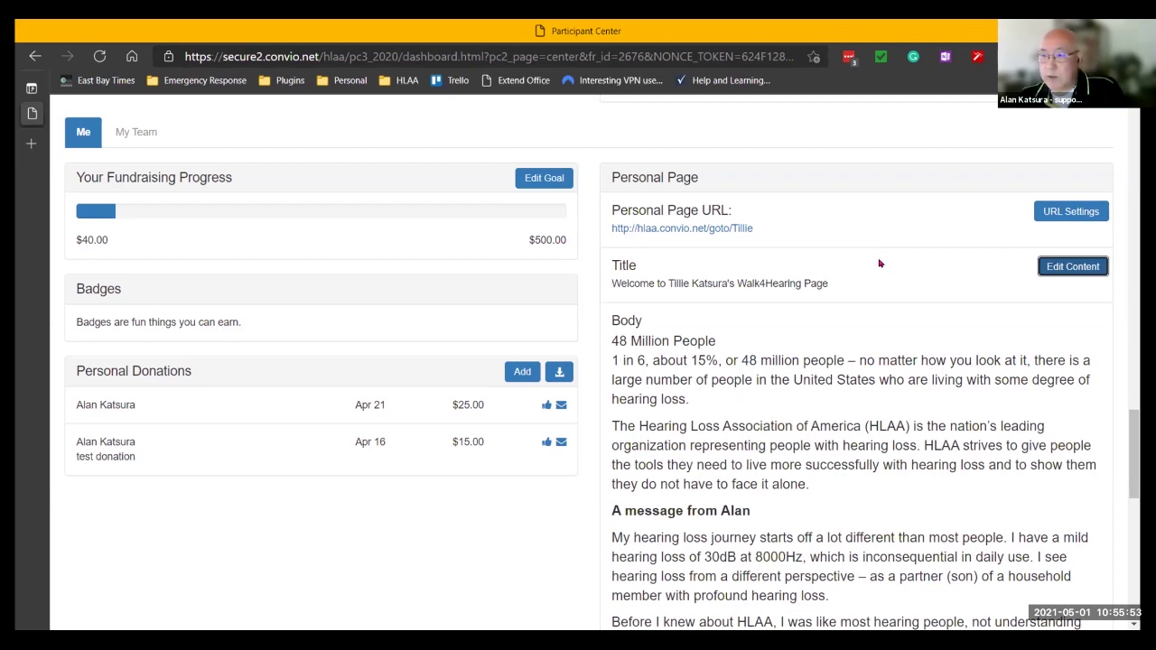
Step: Open the URL settings of the personal page to view its personalized web address
{"action": "scroll", "coordinate": [914, 267], "scroll_direction": "down", "scroll_amount": 1}
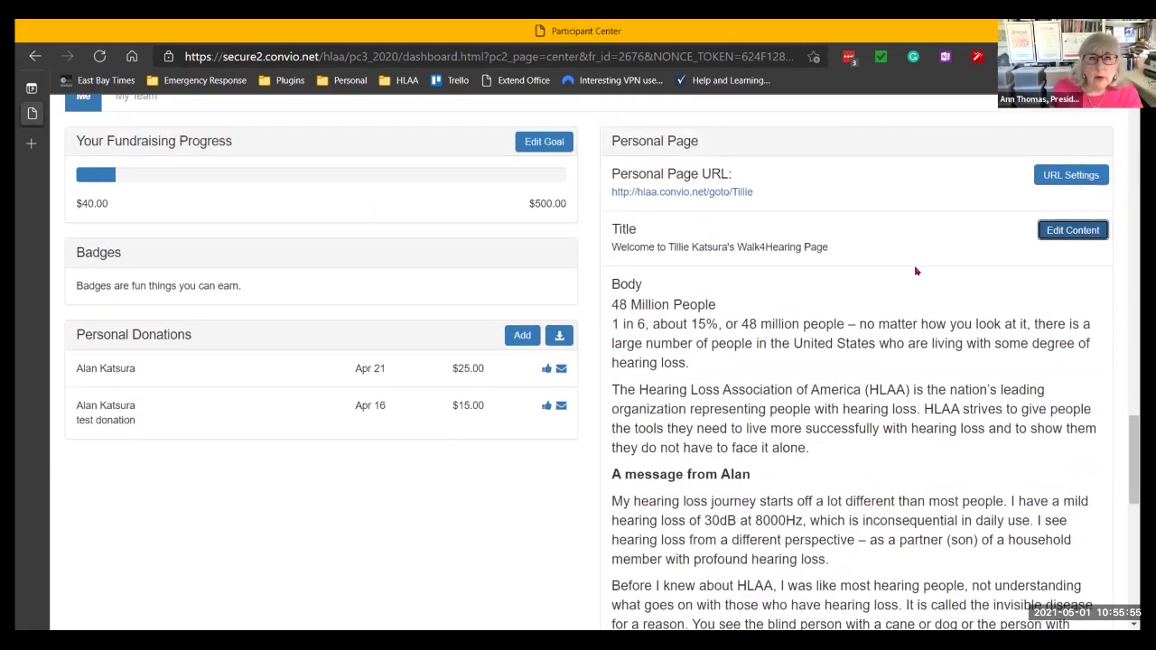
{"action": "scroll", "coordinate": [914, 271], "scroll_direction": "up", "scroll_amount": 1}
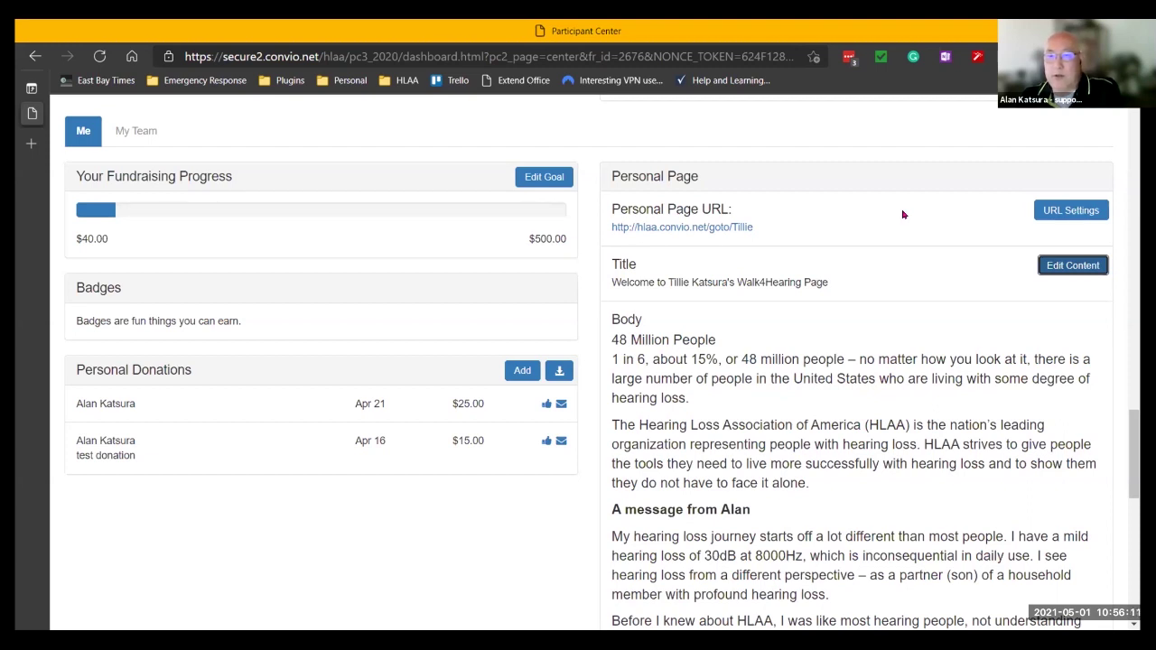
{"action": "left_click", "coordinate": [1071, 209]}
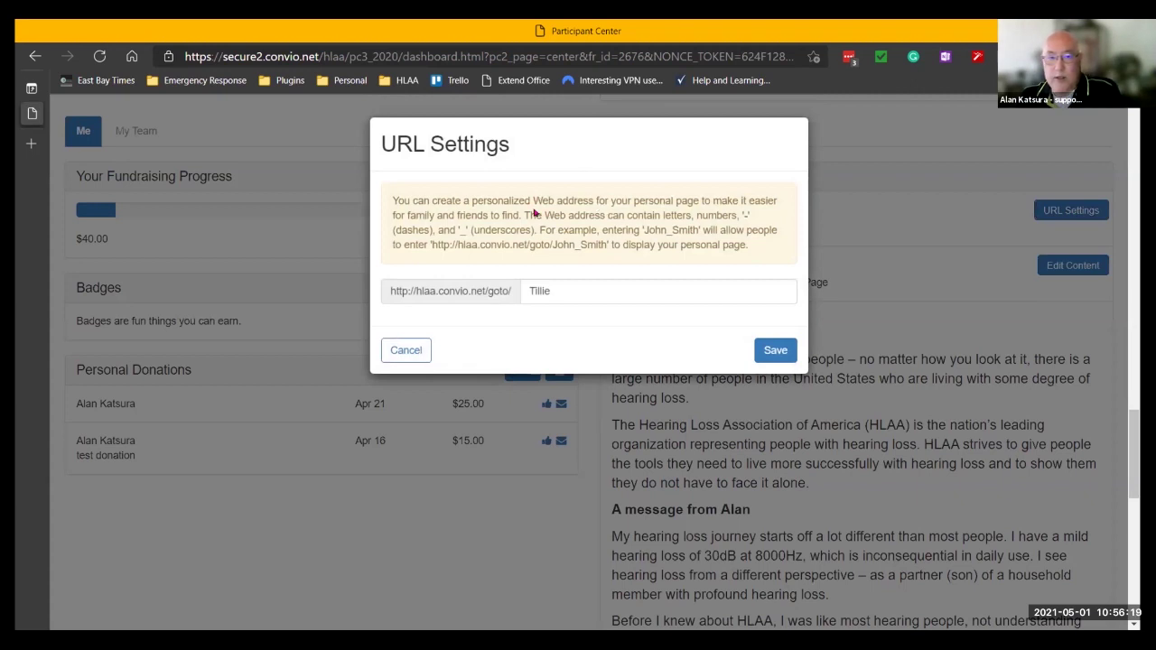
Step: Close the URL settings without changing the web address, and look over the personal page's body text and photo
{"action": "left_click", "coordinate": [570, 289]}
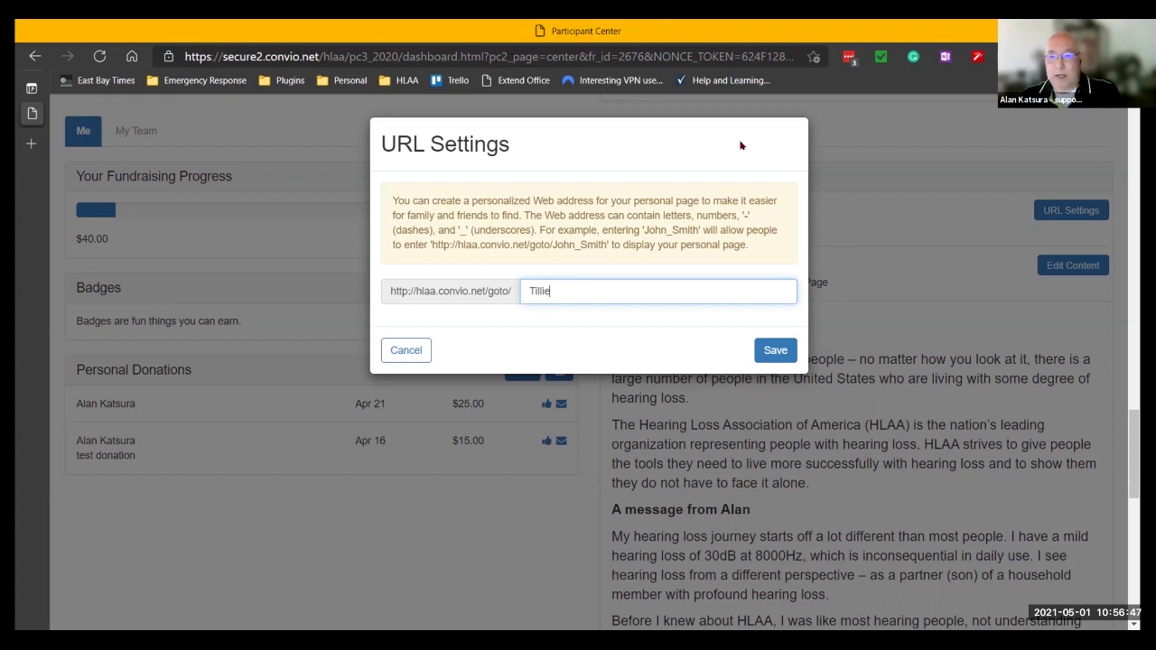
{"action": "left_click", "coordinate": [873, 332]}
{"action": "scroll", "coordinate": [872, 332], "scroll_direction": "down", "scroll_amount": 10}
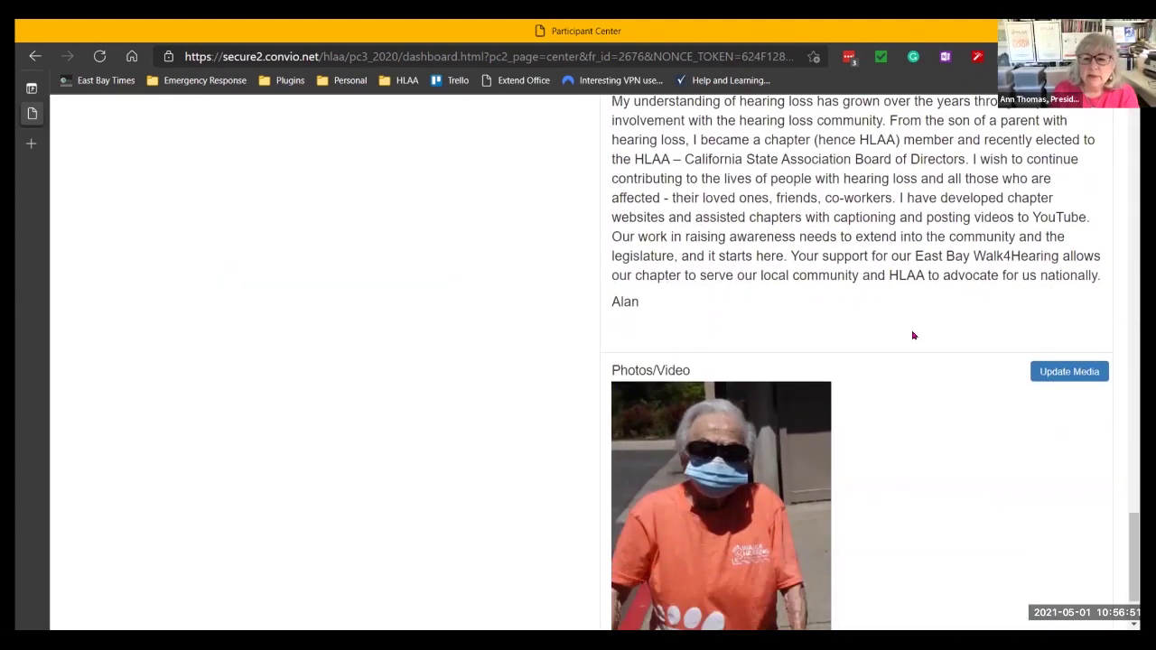
{"action": "scroll", "coordinate": [913, 335], "scroll_direction": "up", "scroll_amount": 5}
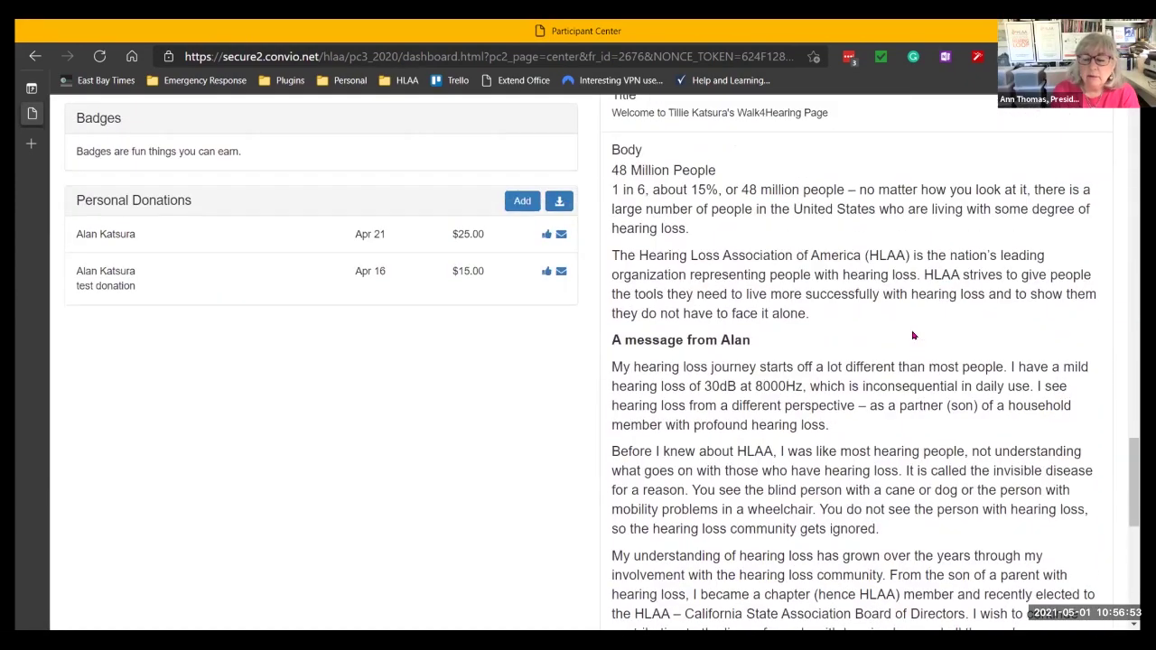
{"action": "scroll", "coordinate": [912, 335], "scroll_direction": "up", "scroll_amount": 2}
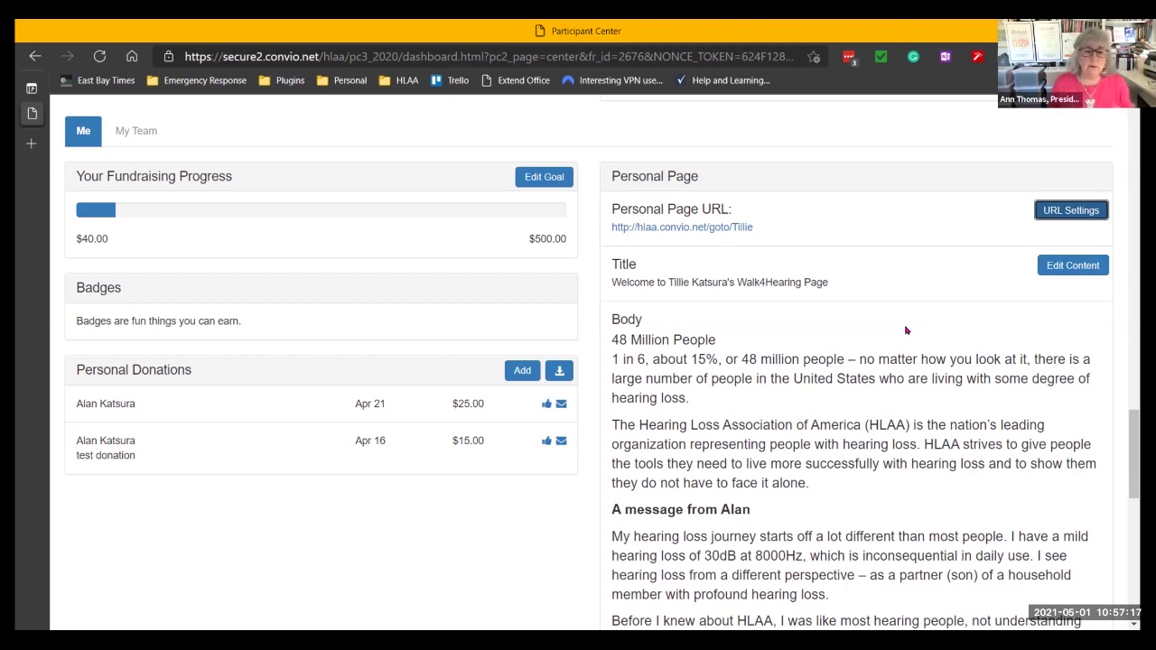
{"action": "scroll", "coordinate": [919, 331], "scroll_direction": "down", "scroll_amount": 10}
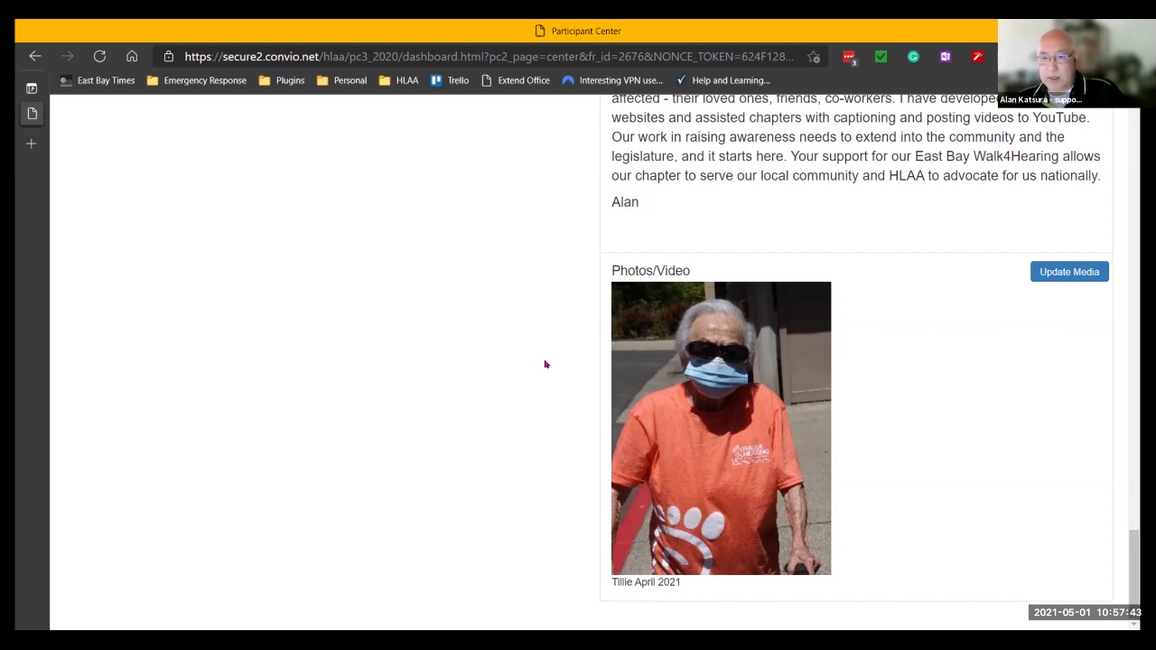
Step: Open the full list of contacts from the dashboard's Contacts section
{"action": "scroll", "coordinate": [545, 364], "scroll_direction": "up", "scroll_amount": 10}
{"action": "scroll", "coordinate": [546, 364], "scroll_direction": "down", "scroll_amount": 4}
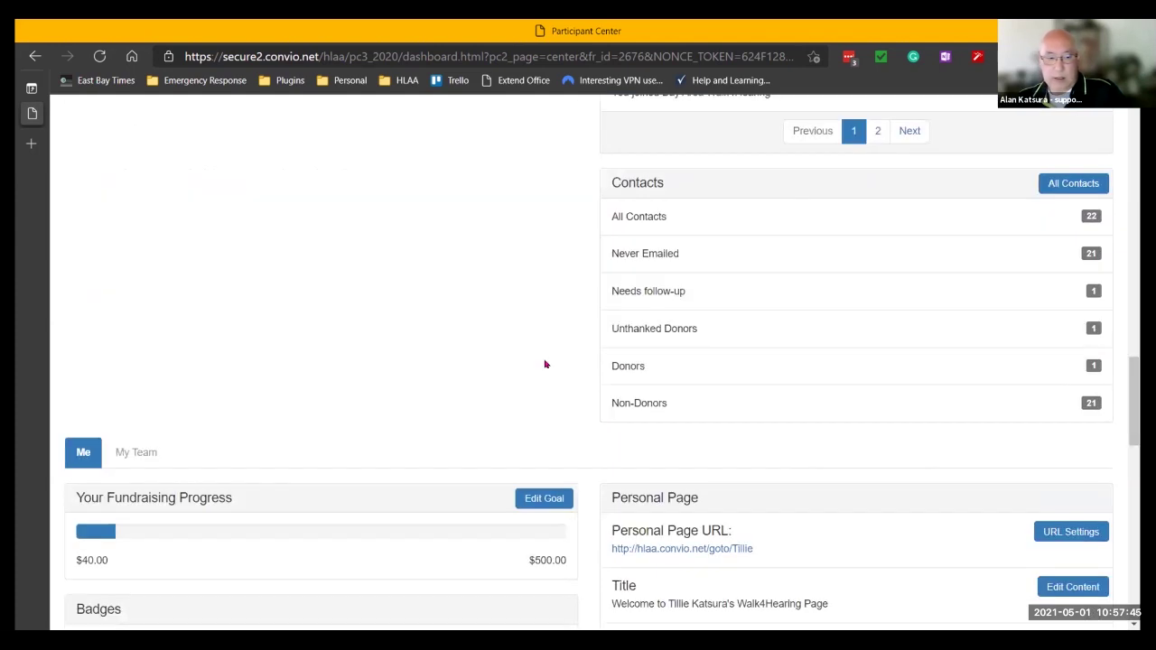
{"action": "scroll", "coordinate": [545, 362], "scroll_direction": "up", "scroll_amount": 4}
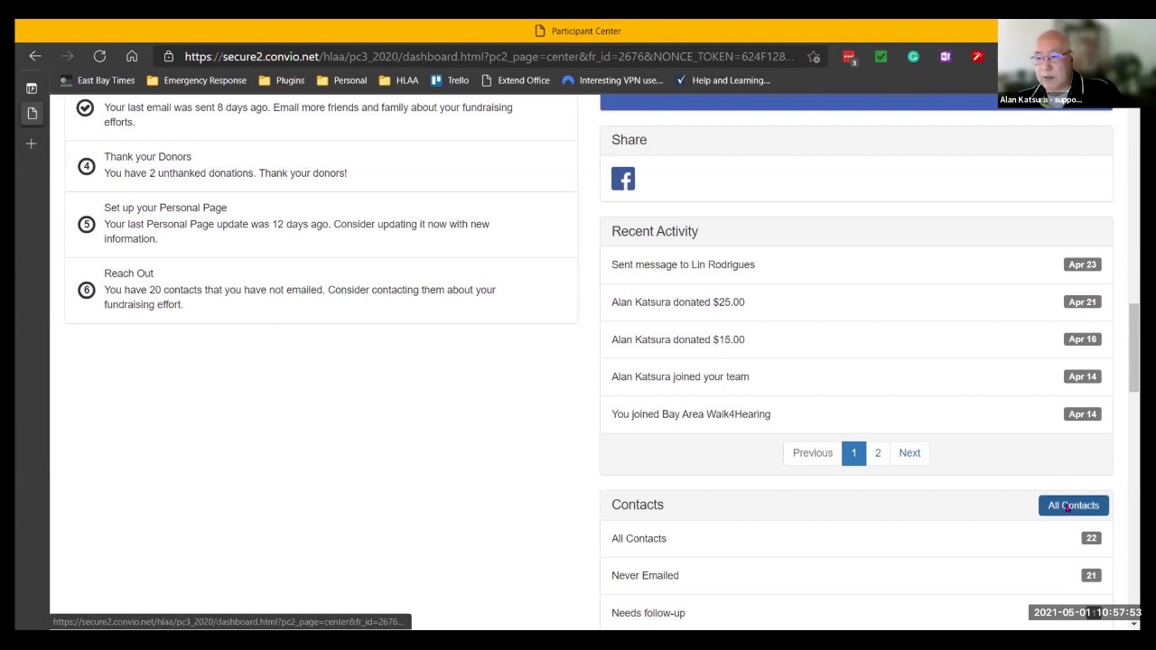
{"action": "left_click", "coordinate": [141, 306]}
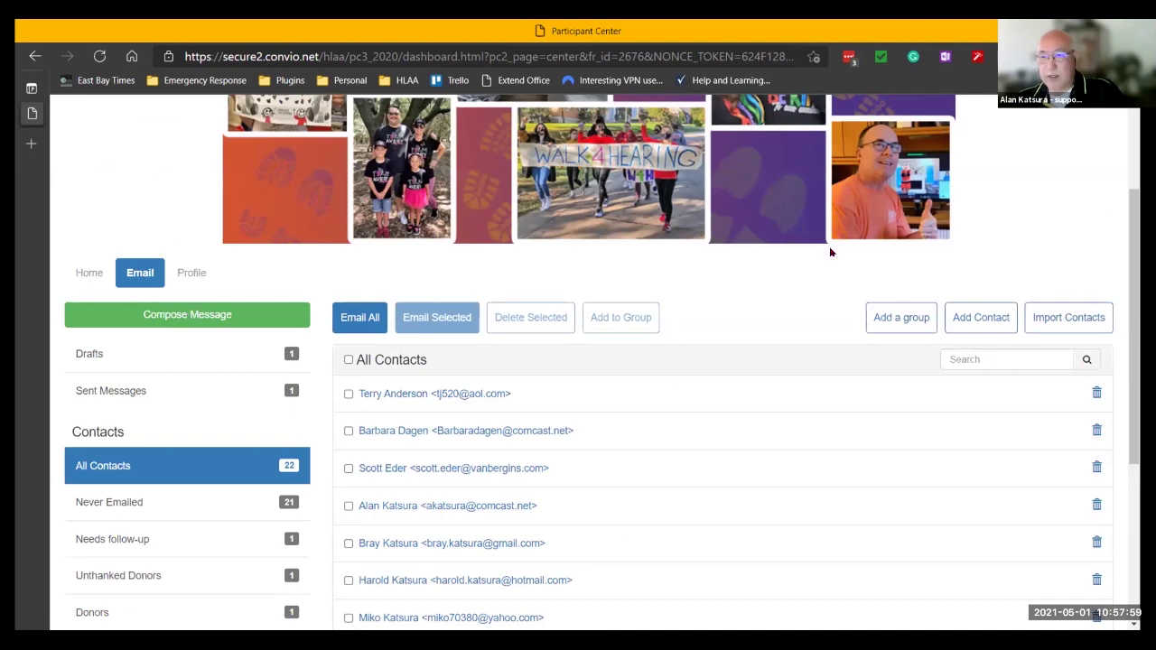
Step: Review the contact list, the contact categories such as Never Emailed and Unthanked Donors, and the available email and contact options
{"action": "scroll", "coordinate": [831, 252], "scroll_direction": "down", "scroll_amount": 1}
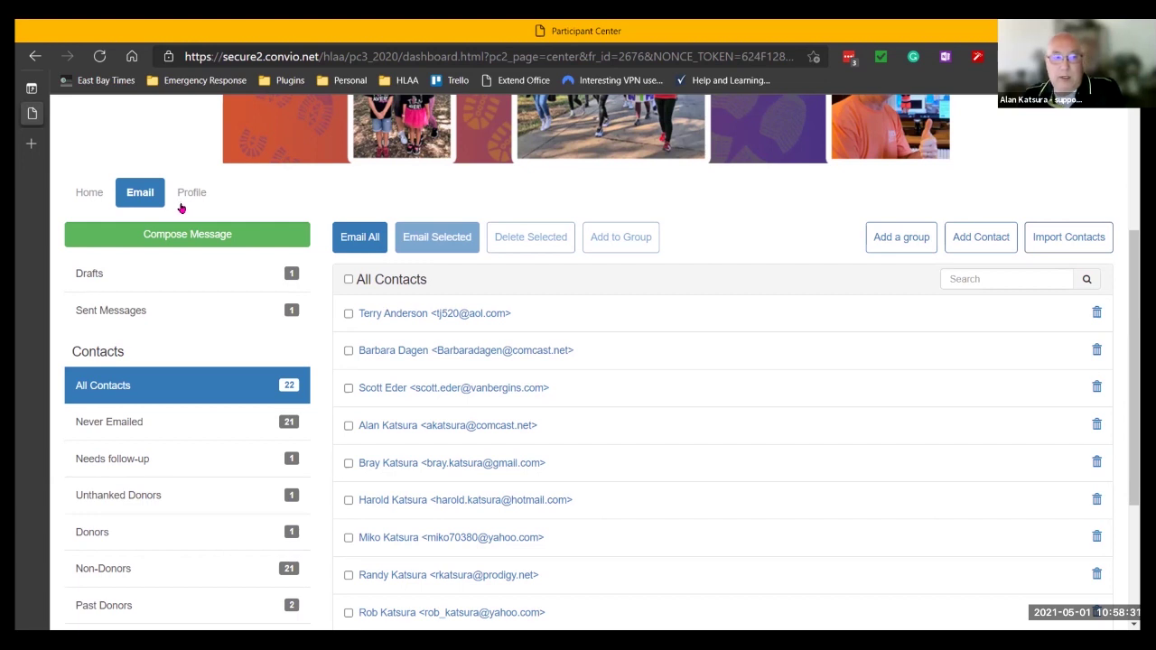
{"action": "scroll", "coordinate": [181, 208], "scroll_direction": "down", "scroll_amount": 2}
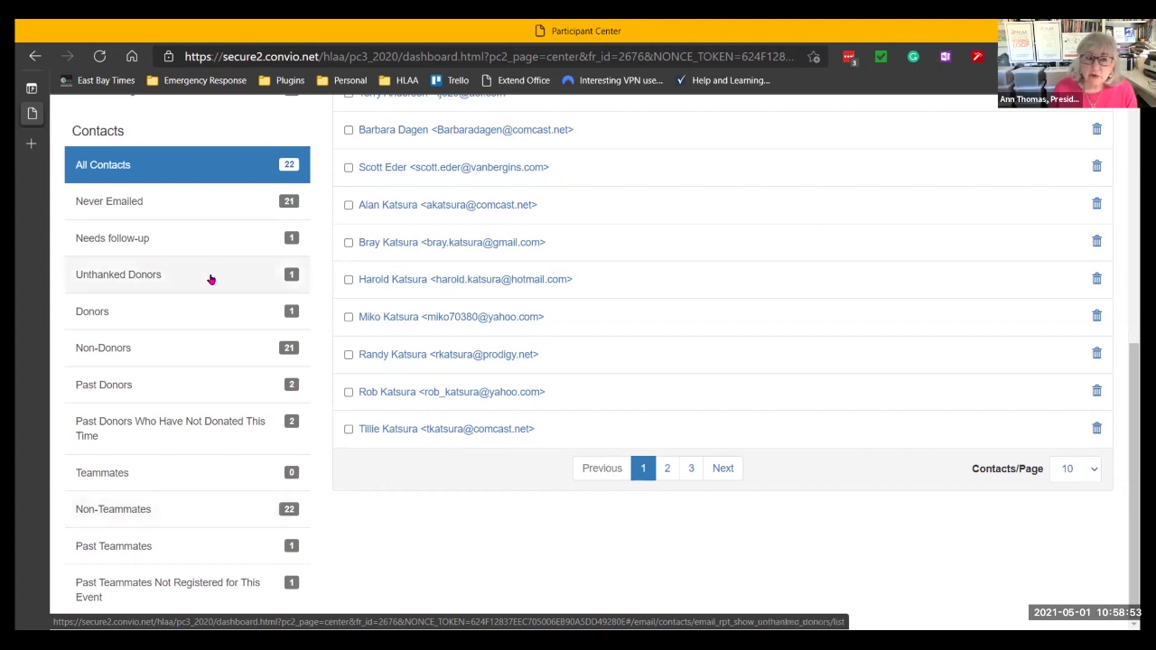
{"action": "scroll", "coordinate": [210, 279], "scroll_direction": "up", "scroll_amount": 1}
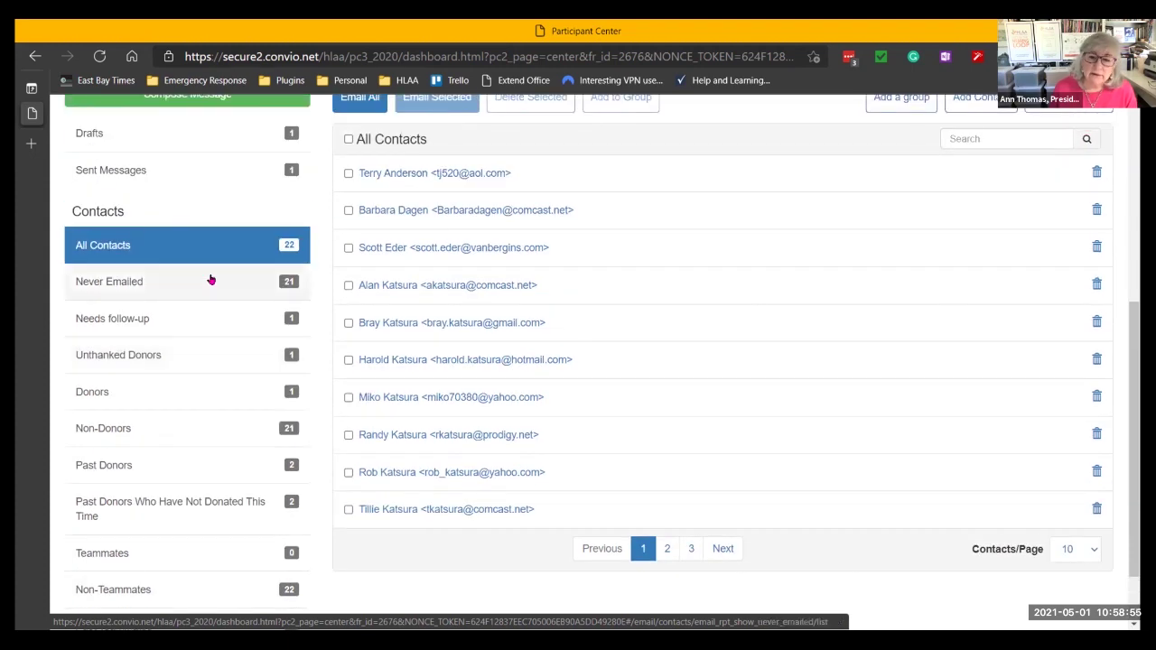
{"action": "scroll", "coordinate": [211, 279], "scroll_direction": "up", "scroll_amount": 1}
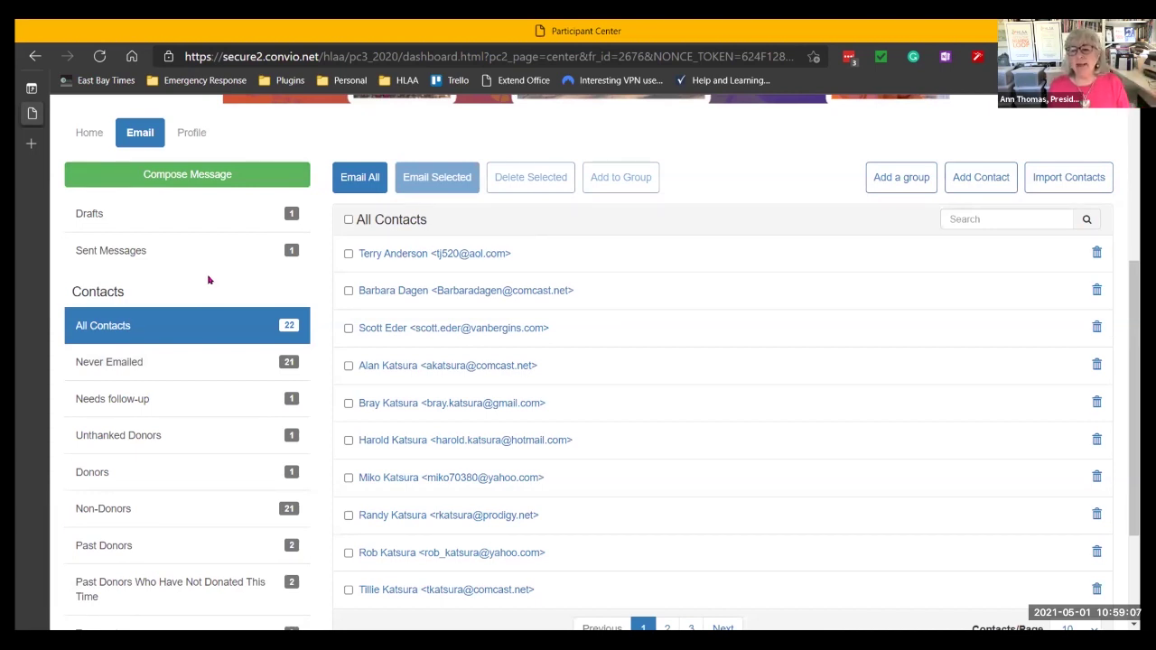
{"action": "scroll", "coordinate": [207, 280], "scroll_direction": "up", "scroll_amount": 1}
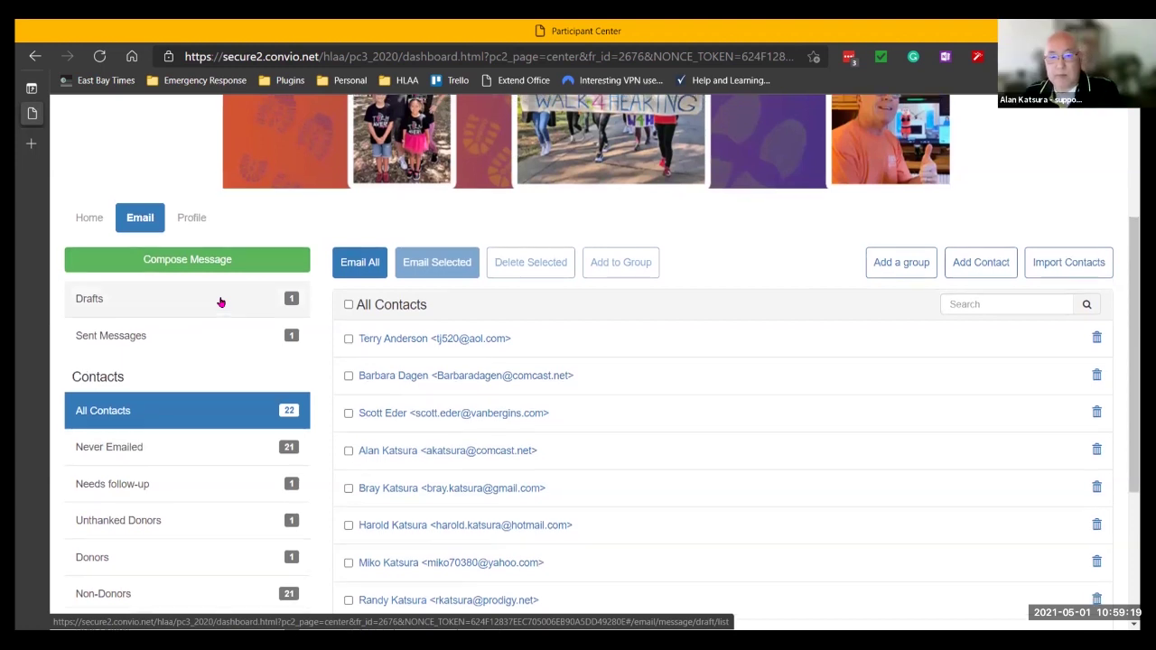
{"action": "scroll", "coordinate": [221, 302], "scroll_direction": "up", "scroll_amount": 1}
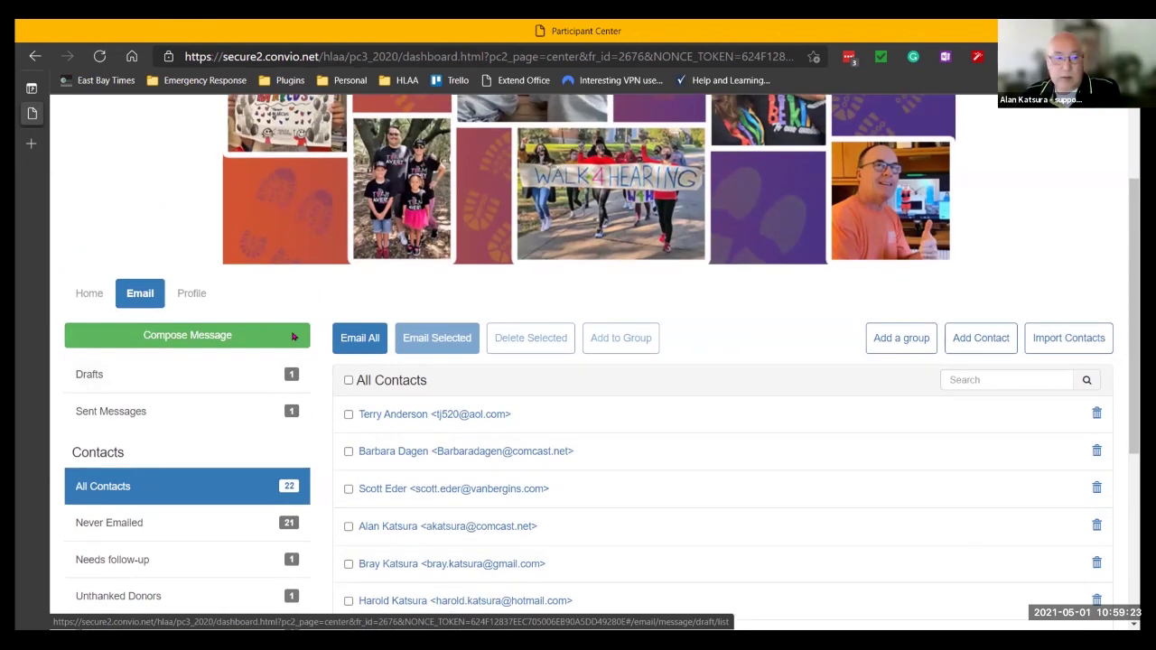
{"action": "scroll", "coordinate": [188, 422], "scroll_direction": "up", "scroll_amount": 1}
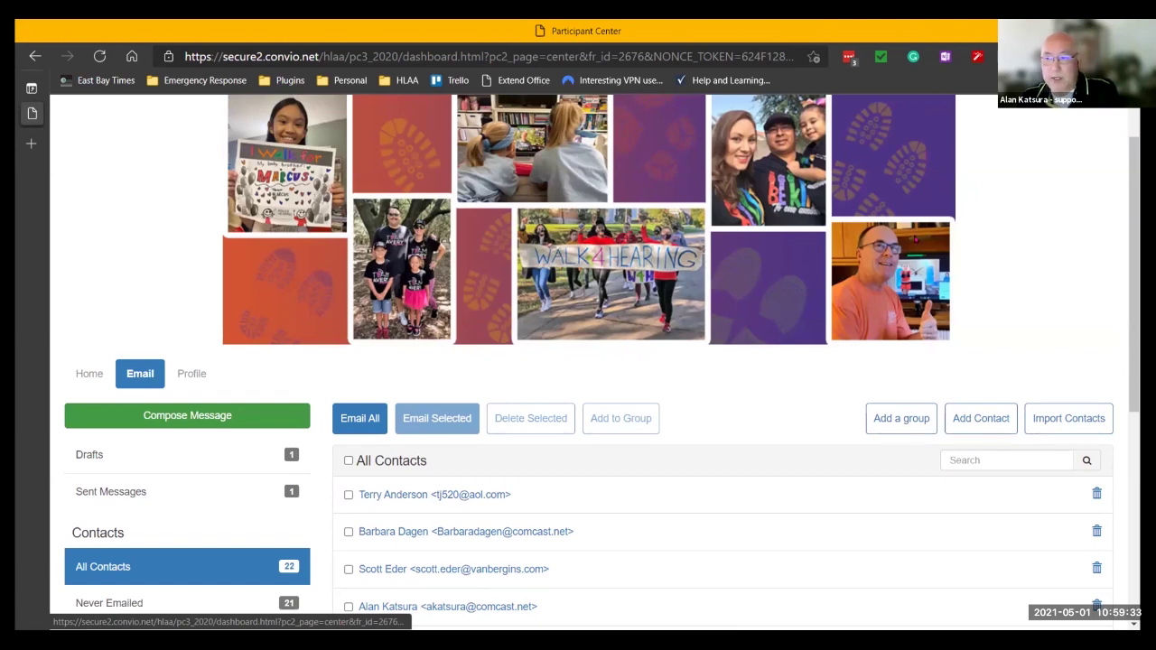
Step: Compose a new message from the saved "You've made a difference!" template, and check which other templates are offered
{"action": "left_click", "coordinate": [1099, 208]}
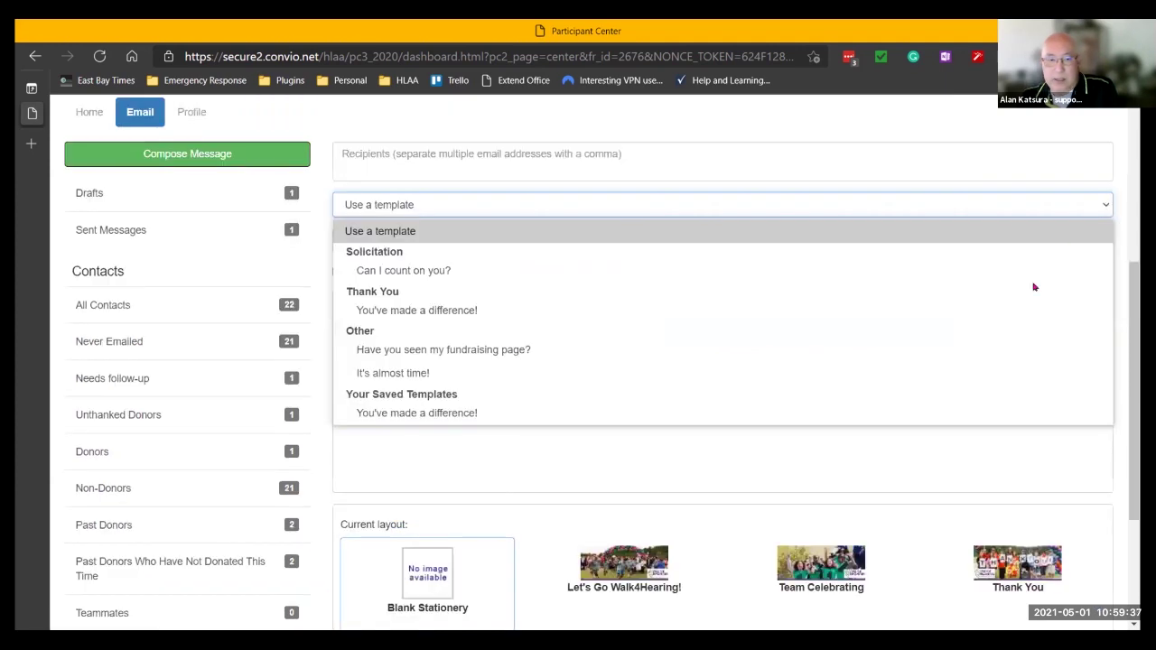
{"action": "left_click", "coordinate": [868, 412]}
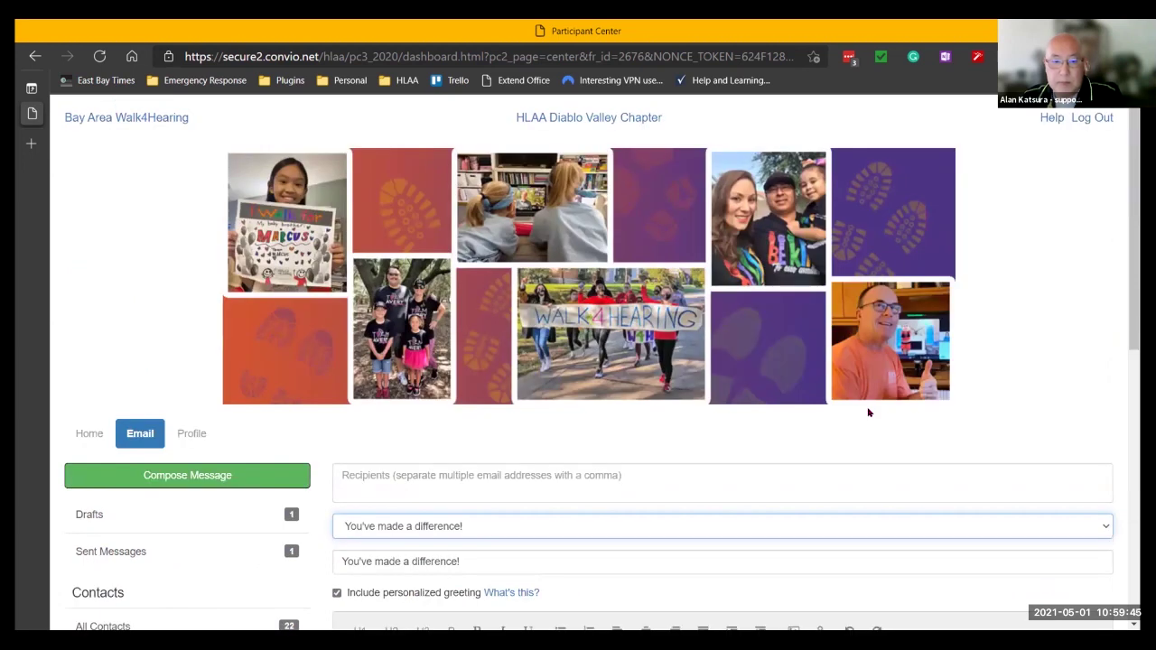
{"action": "scroll", "coordinate": [1038, 355], "scroll_direction": "down", "scroll_amount": 3}
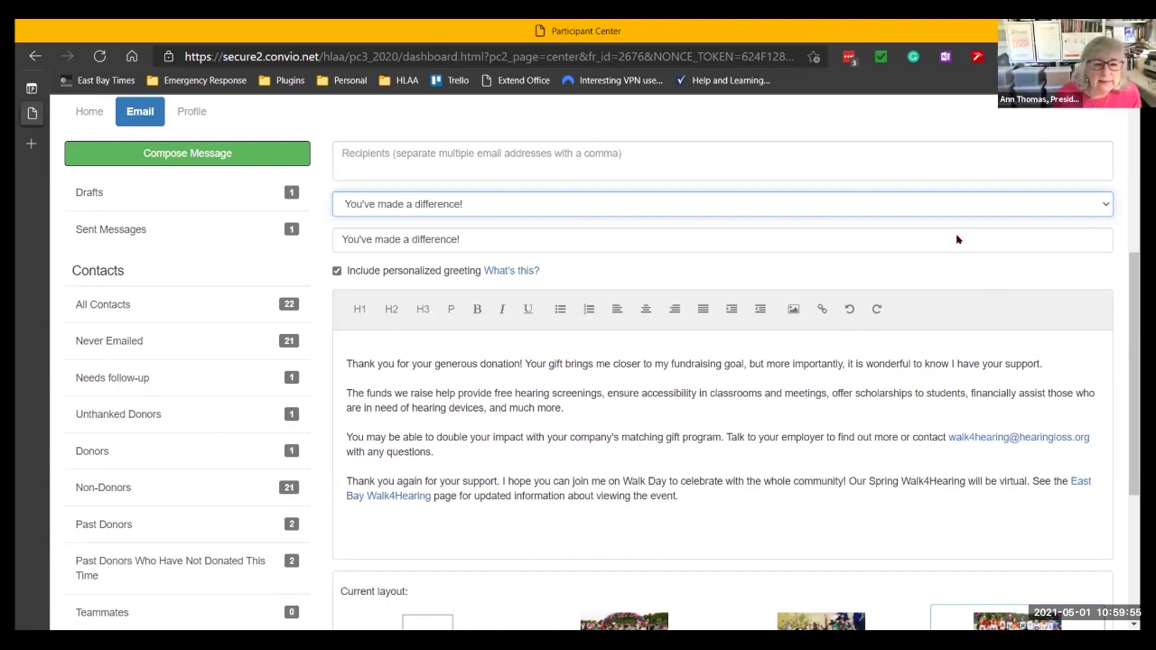
{"action": "key", "text": "alt+Down"}
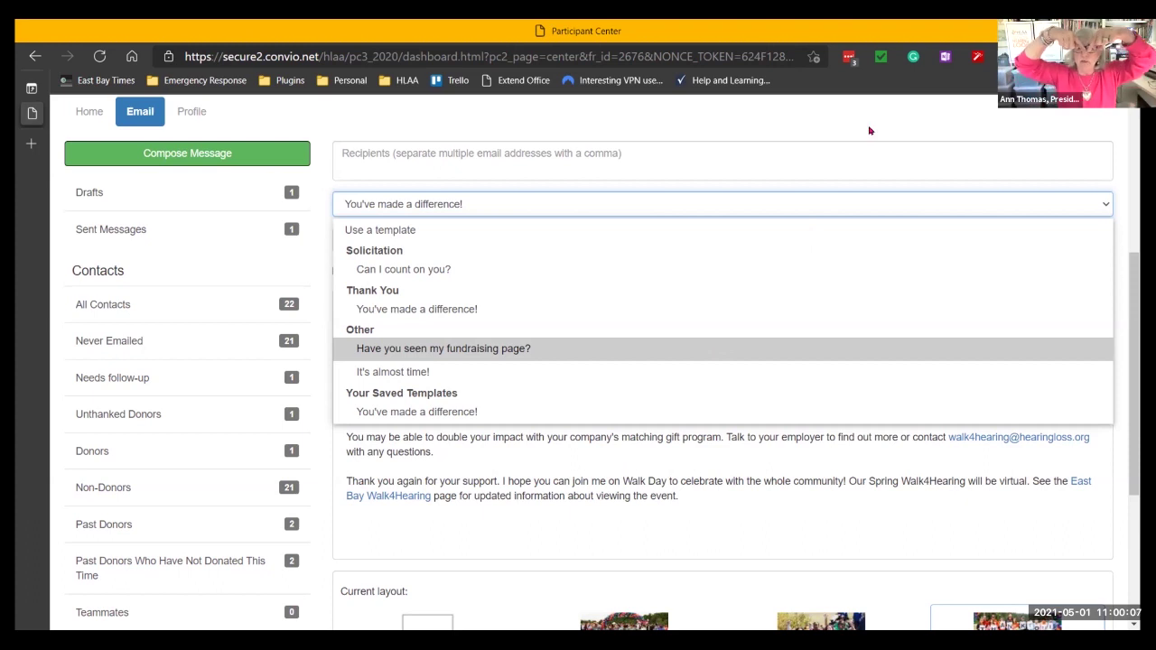
{"action": "left_click", "coordinate": [1018, 132]}
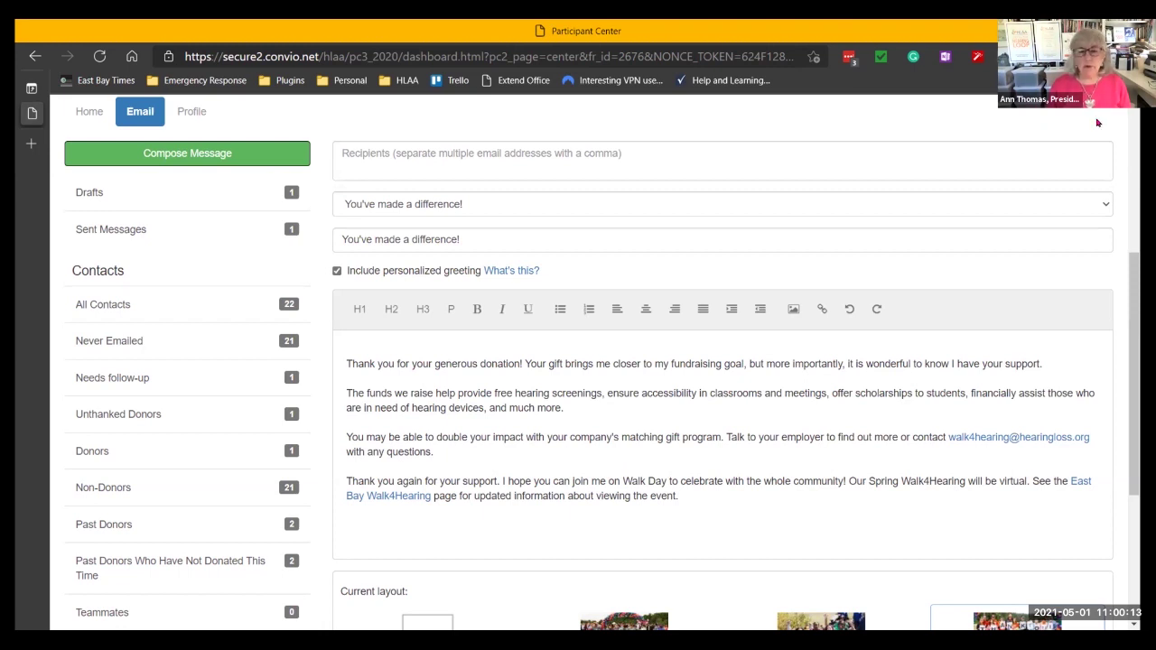
Step: Switch the message to the "Have you seen my fundraising page?" template and review its text and the template choices
{"action": "left_click", "coordinate": [1103, 208]}
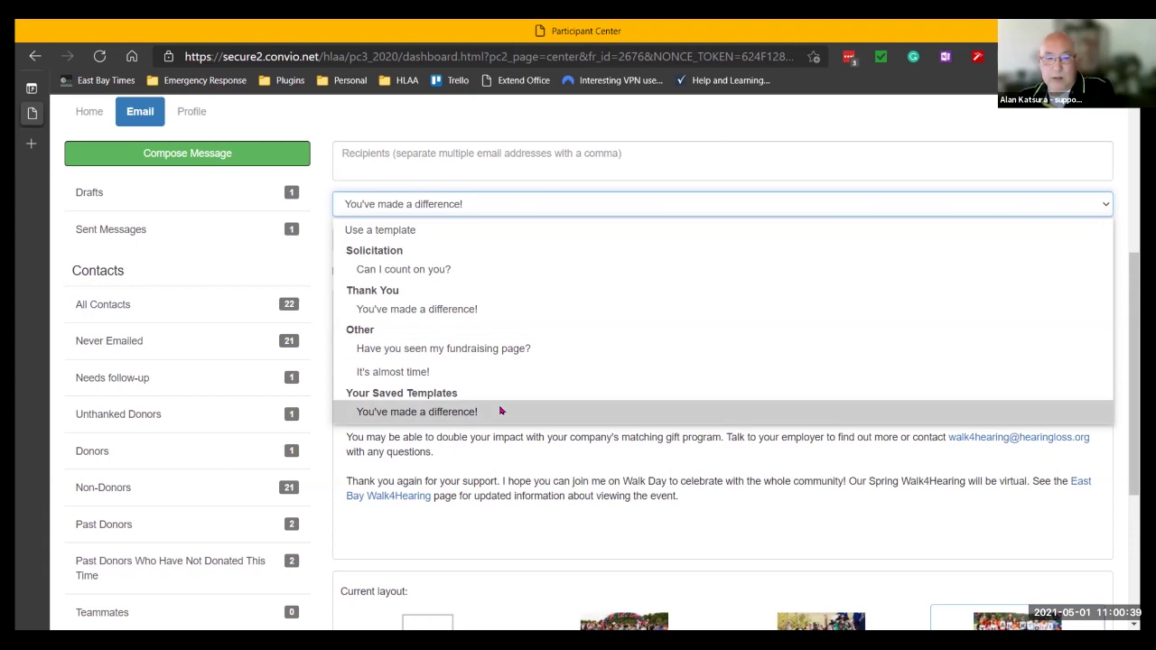
{"action": "left_click", "coordinate": [534, 353]}
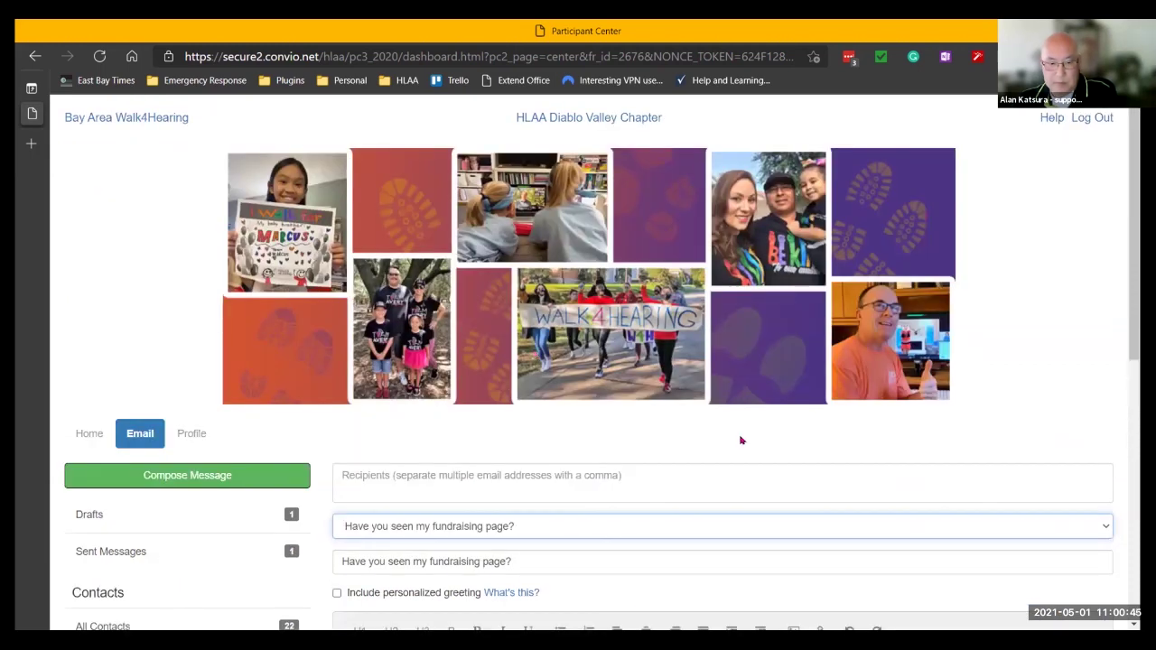
{"action": "scroll", "coordinate": [741, 440], "scroll_direction": "down", "scroll_amount": 5}
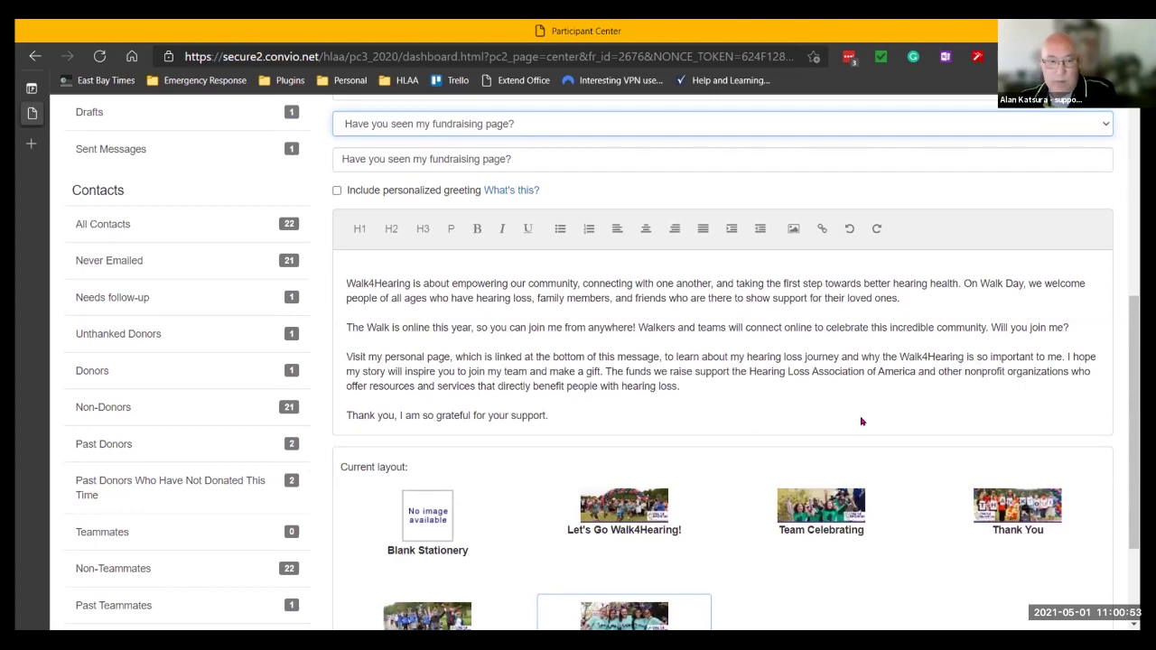
{"action": "scroll", "coordinate": [862, 421], "scroll_direction": "up", "scroll_amount": 1}
{"action": "key", "text": "alt+Down"}
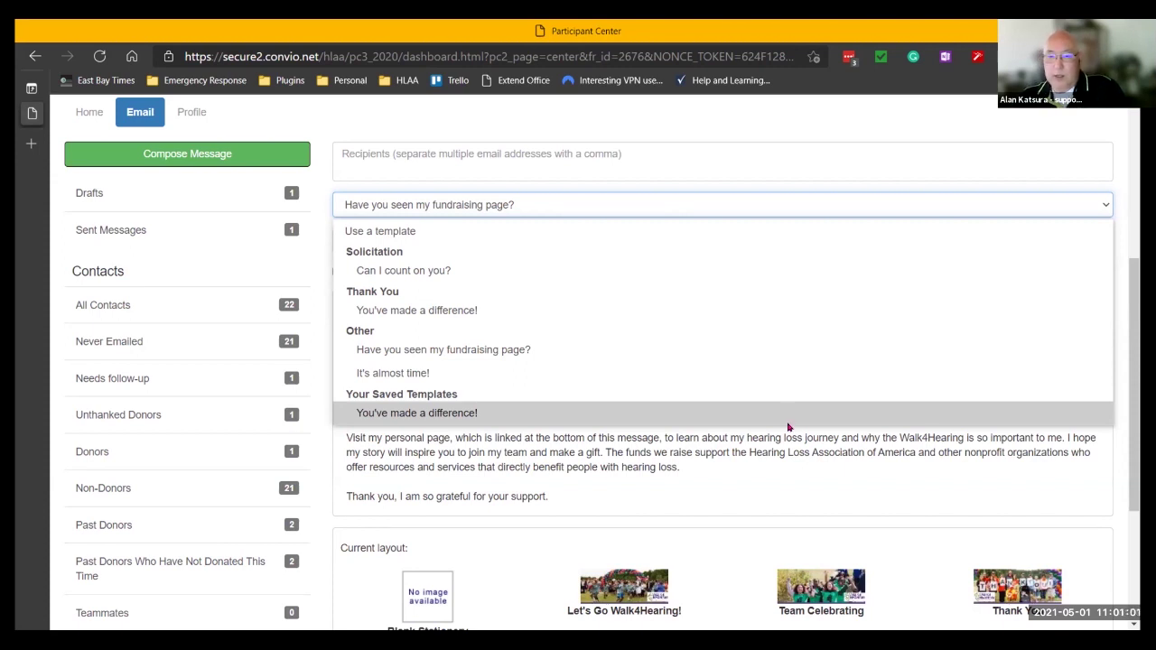
Step: Apply the "Let's Go Walk4Hearing!" layout to the message and look over the message body
{"action": "scroll", "coordinate": [609, 366], "scroll_direction": "down", "scroll_amount": 3}
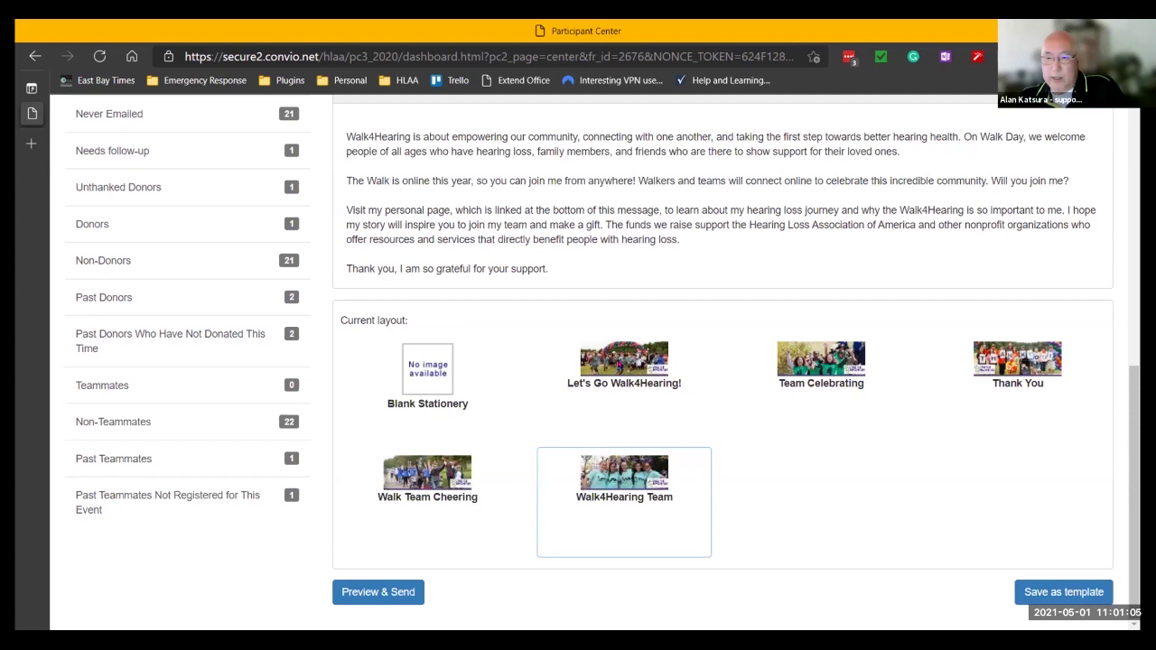
{"action": "left_click", "coordinate": [618, 365]}
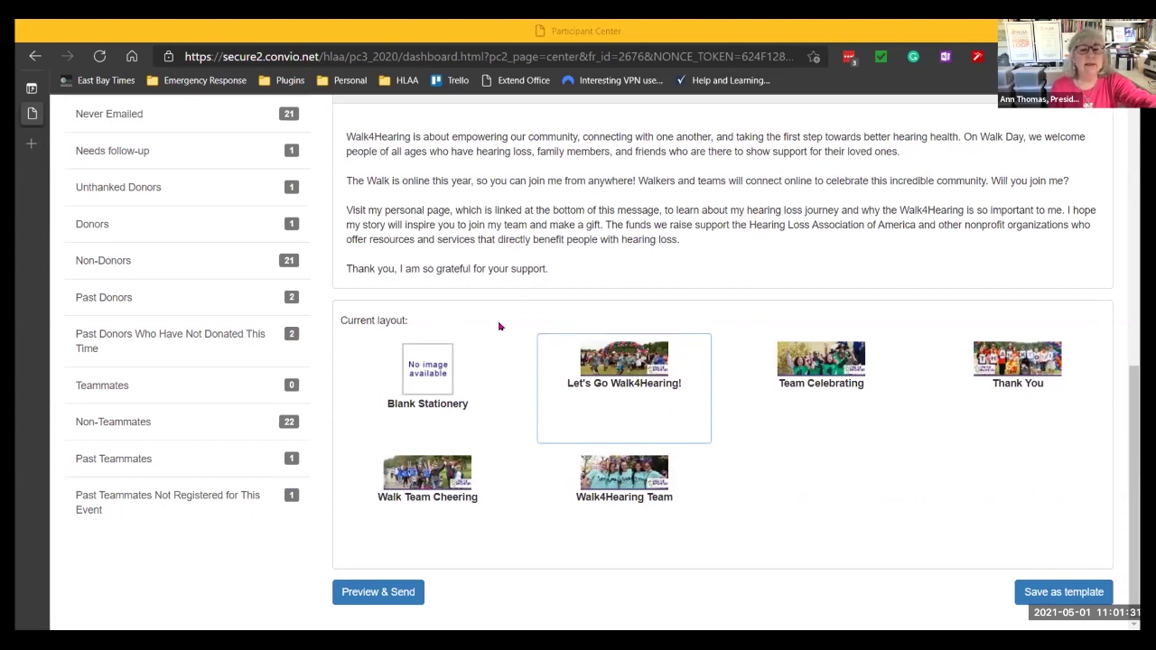
{"action": "scroll", "coordinate": [525, 309], "scroll_direction": "up", "scroll_amount": 2}
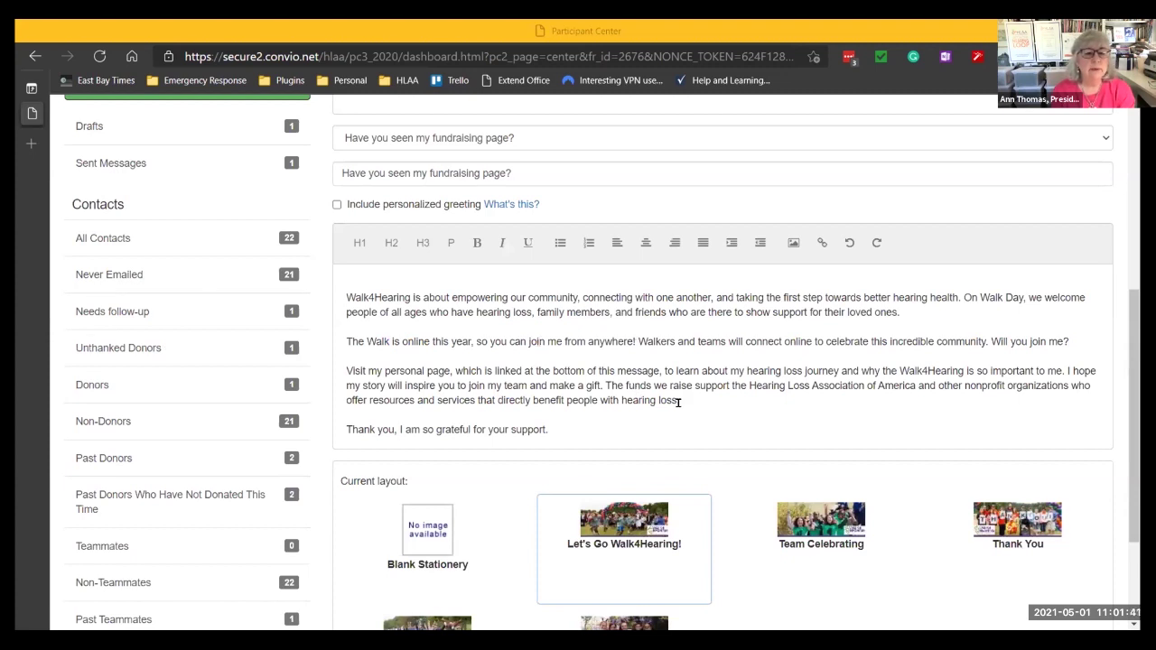
{"action": "scroll", "coordinate": [677, 403], "scroll_direction": "up", "scroll_amount": 1}
{"action": "scroll", "coordinate": [677, 403], "scroll_direction": "down", "scroll_amount": 1}
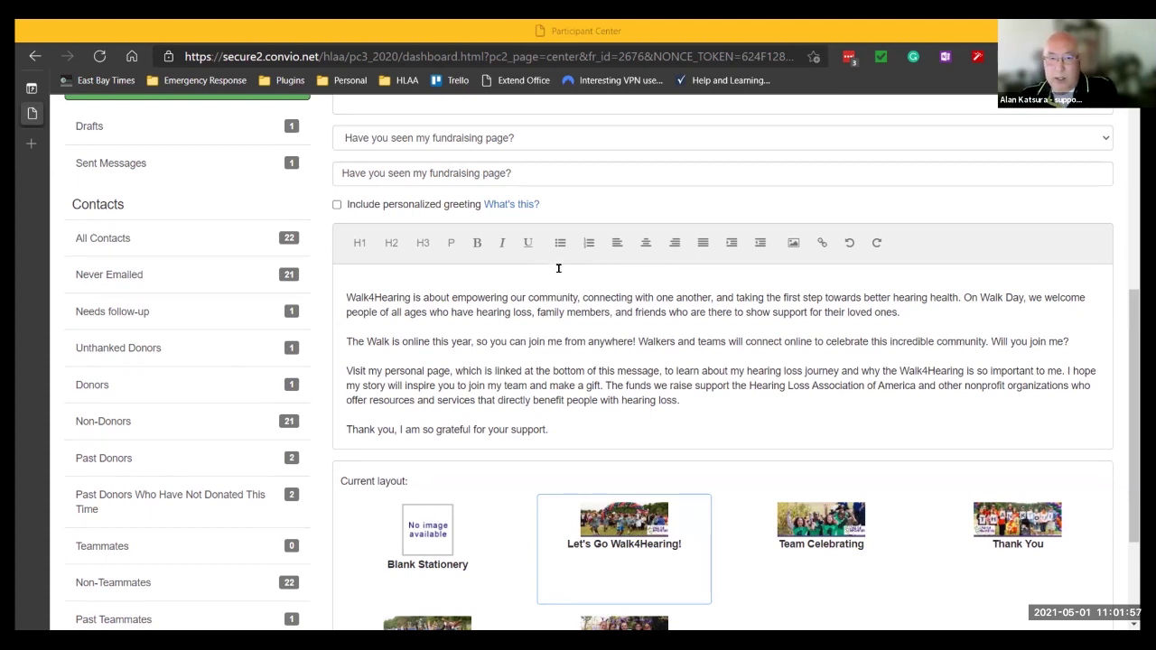
Step: Preview the fundraising page message with its subject, body and footer, and close the preview without sending
{"action": "scroll", "coordinate": [558, 269], "scroll_direction": "down", "scroll_amount": 1}
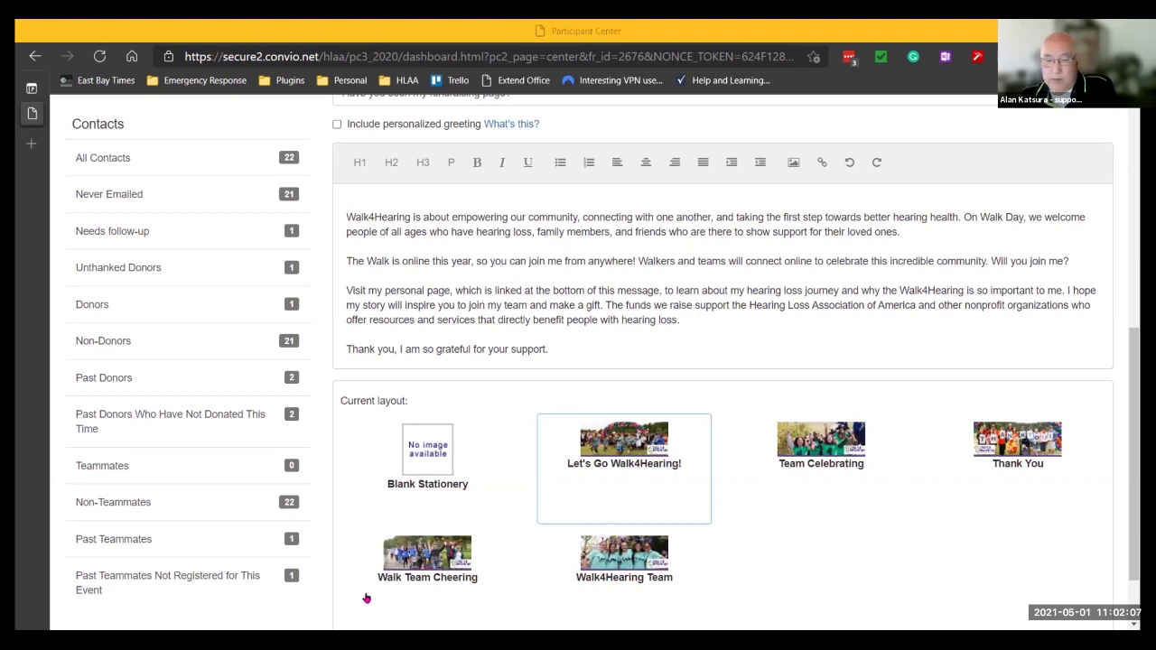
{"action": "scroll", "coordinate": [366, 598], "scroll_direction": "down", "scroll_amount": 1}
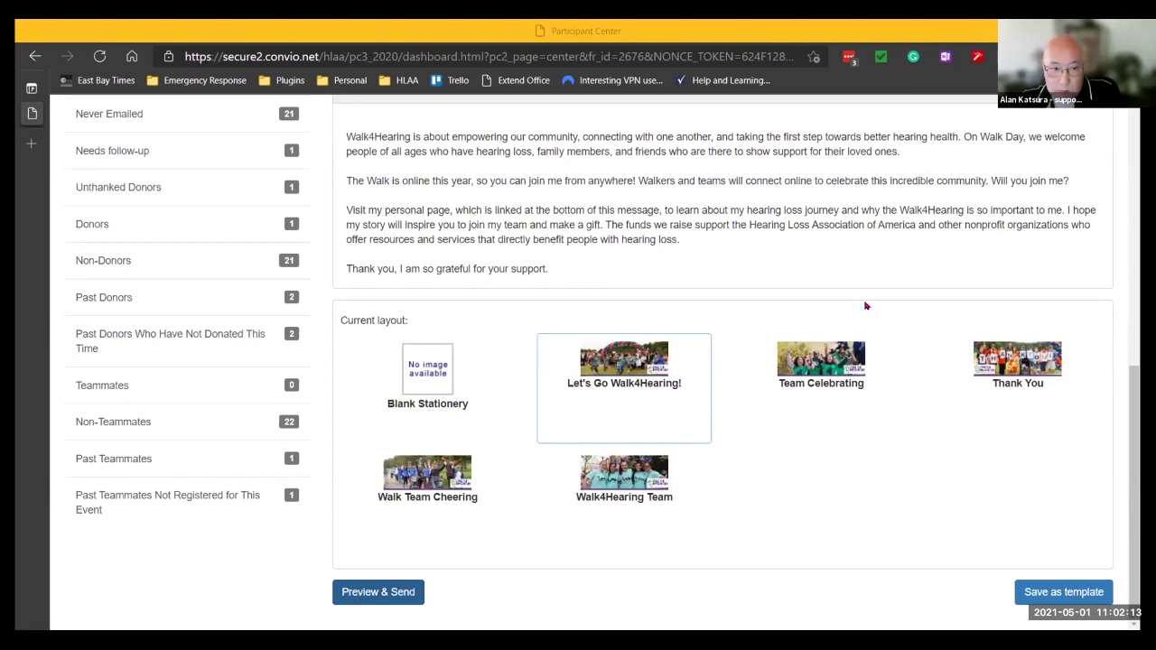
{"action": "scroll", "coordinate": [865, 306], "scroll_direction": "down", "scroll_amount": 1}
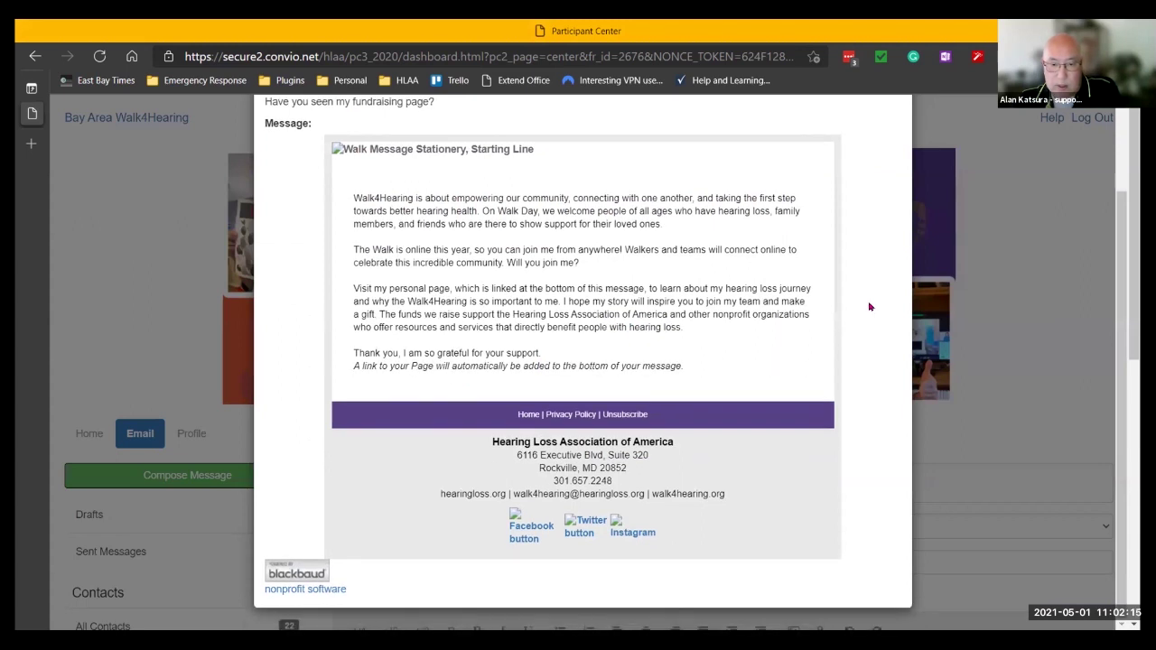
{"action": "scroll", "coordinate": [870, 308], "scroll_direction": "up", "scroll_amount": 2}
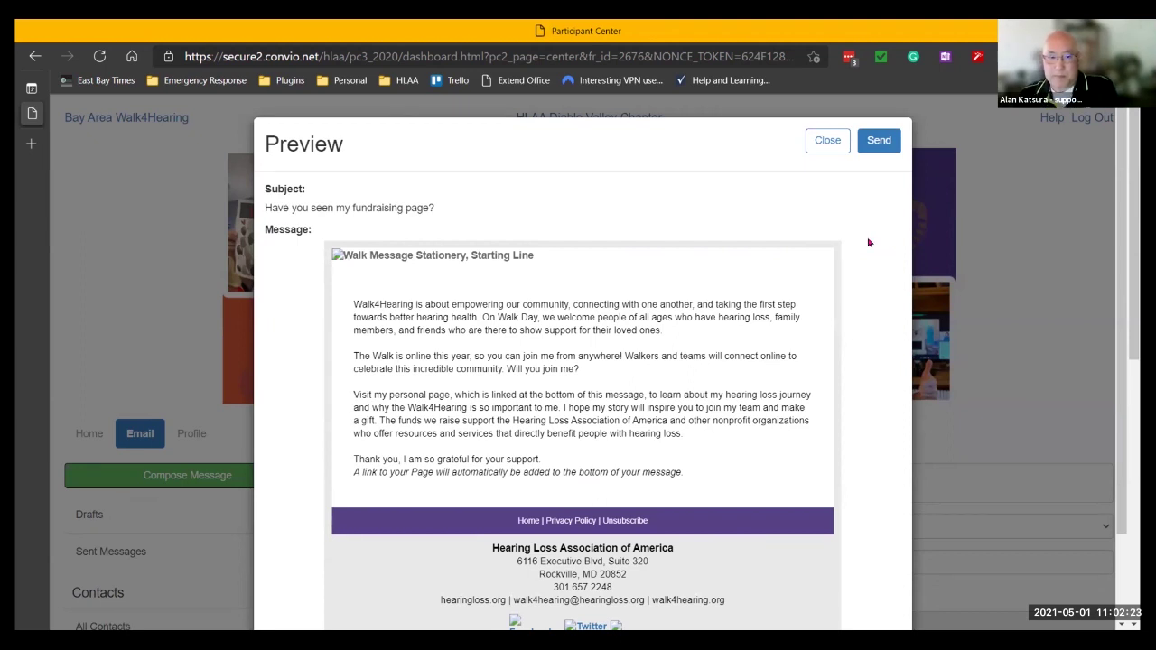
{"action": "scroll", "coordinate": [867, 241], "scroll_direction": "down", "scroll_amount": 1}
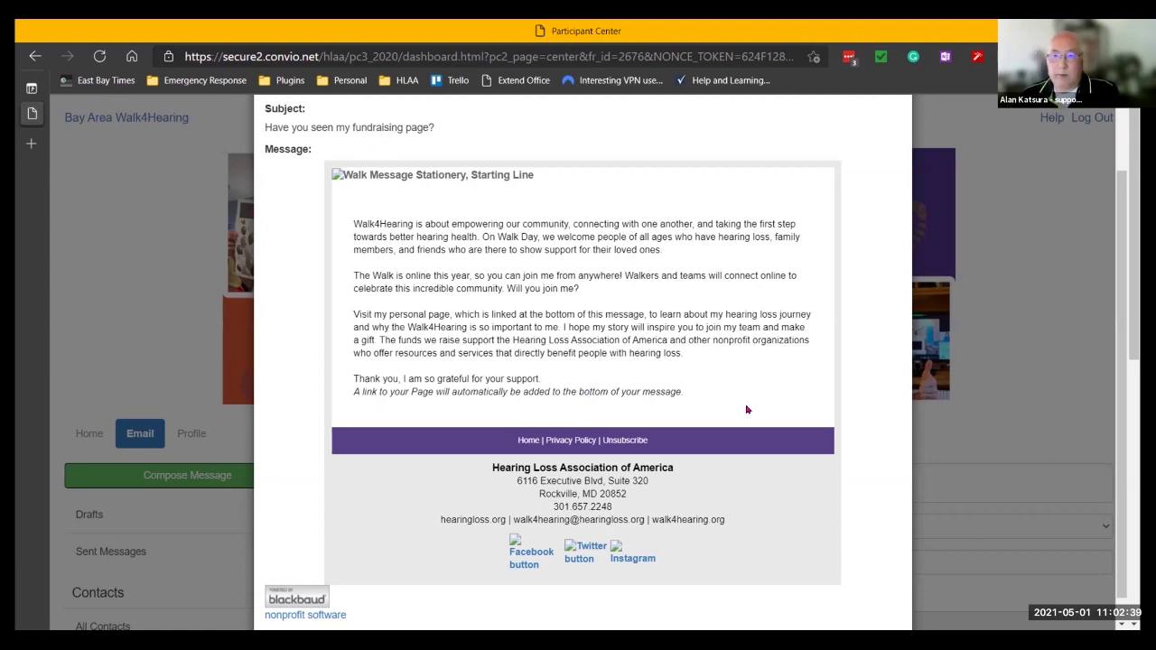
{"action": "scroll", "coordinate": [746, 409], "scroll_direction": "up", "scroll_amount": 1}
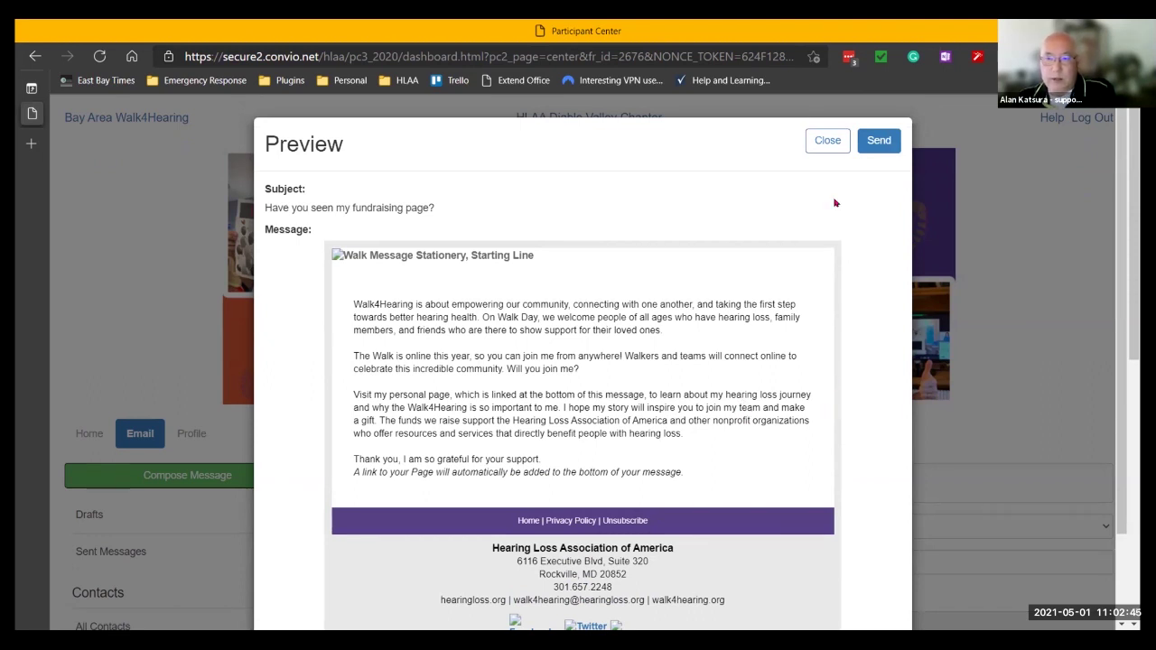
{"action": "left_click", "coordinate": [822, 143]}
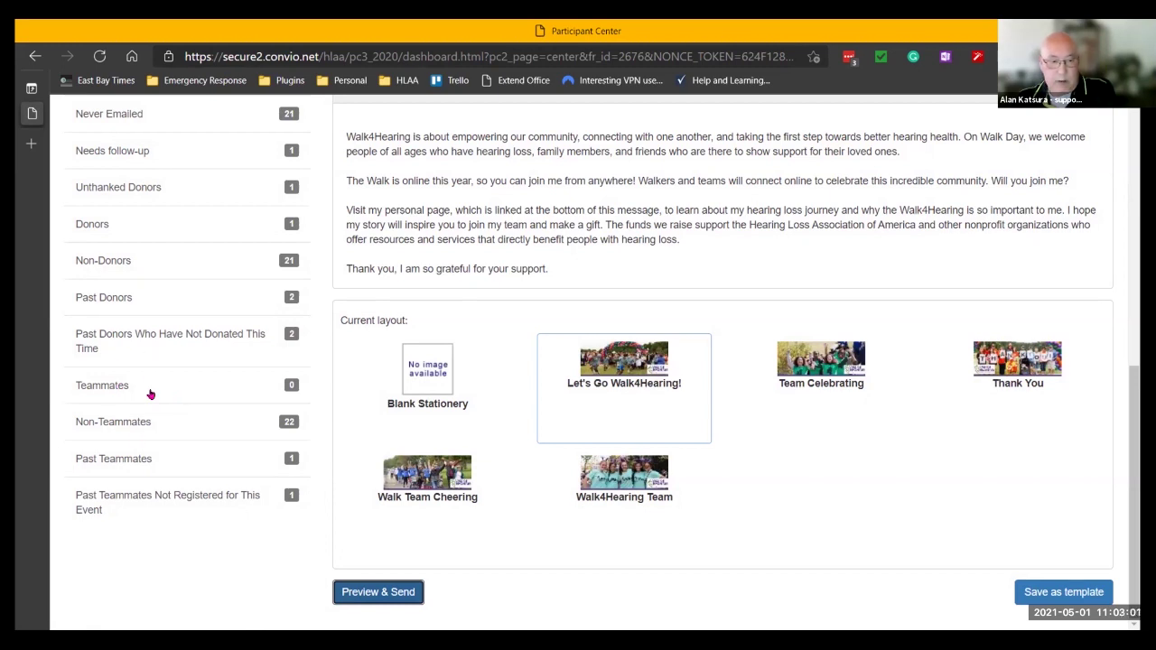
Step: Select one person from All Contacts and email them the "Can I count on you?" template with the personalized greeting included
{"action": "scroll", "coordinate": [172, 388], "scroll_direction": "up", "scroll_amount": 4}
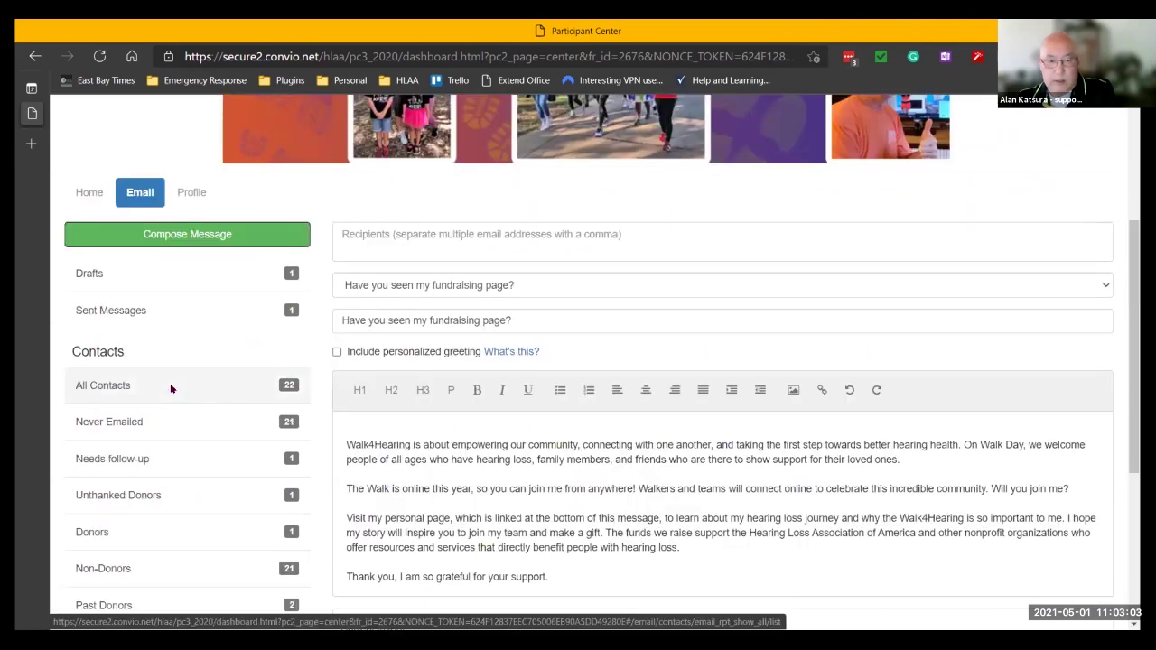
{"action": "left_click", "coordinate": [170, 383]}
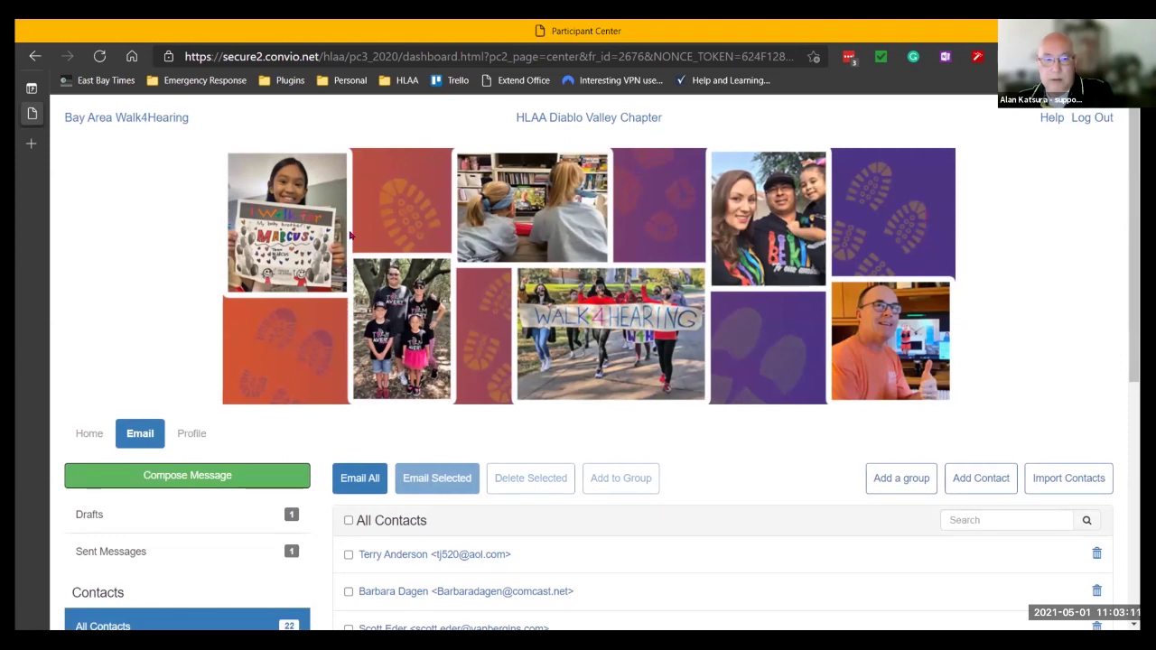
{"action": "scroll", "coordinate": [350, 235], "scroll_direction": "down", "scroll_amount": 3}
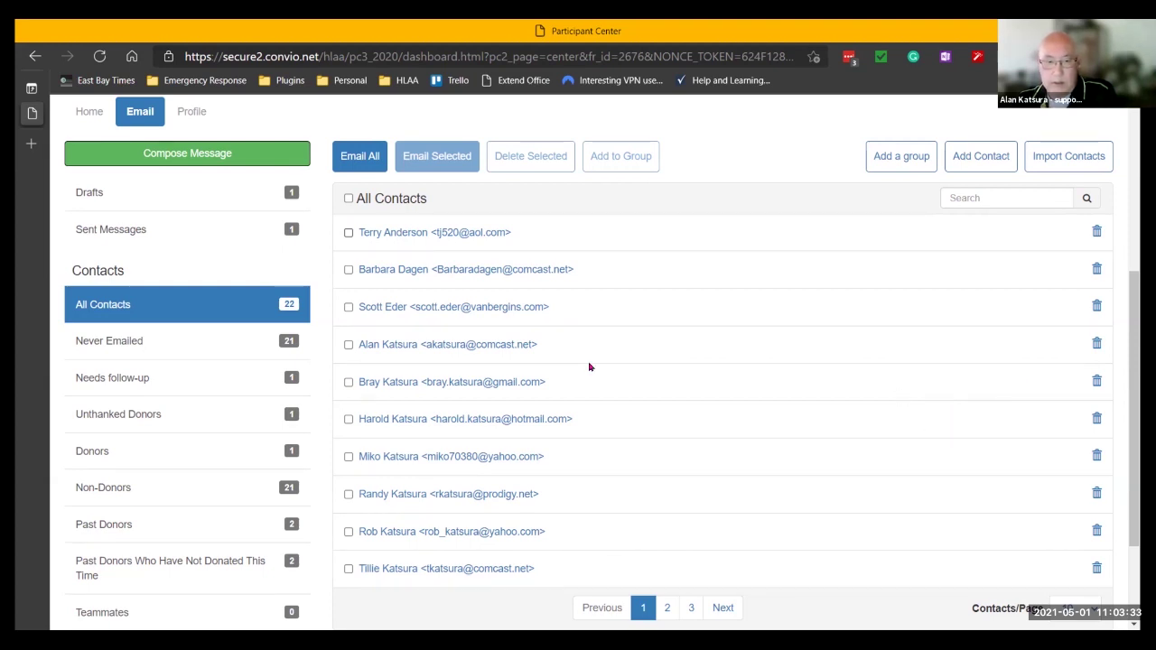
{"action": "left_click", "coordinate": [420, 272]}
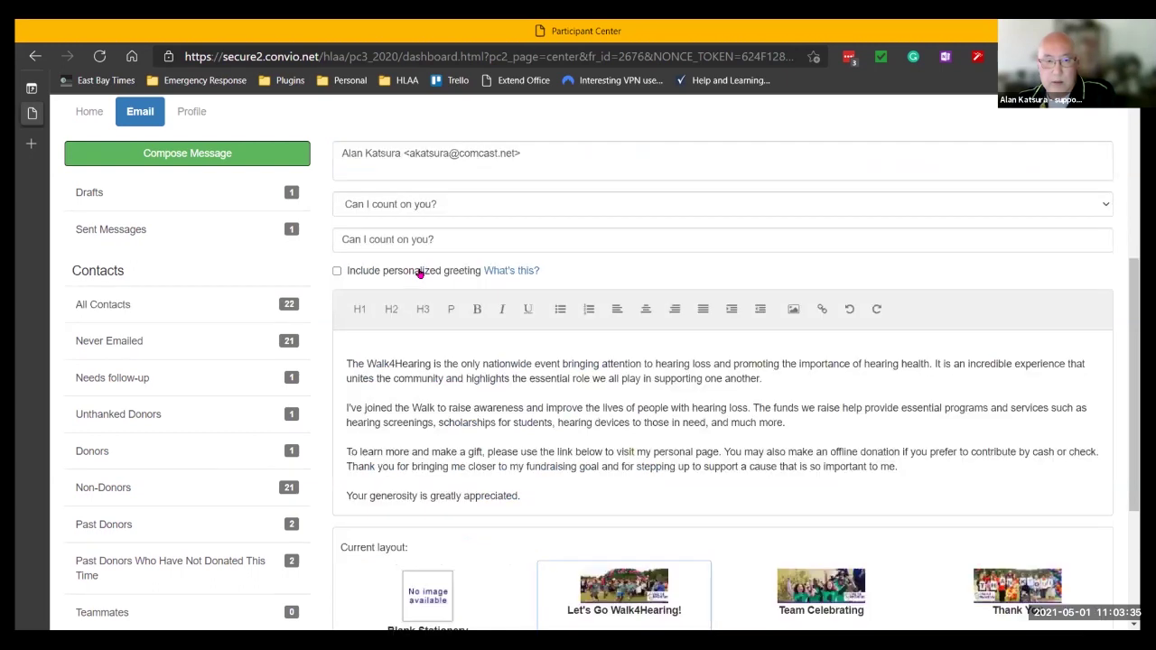
{"action": "left_click", "coordinate": [420, 272]}
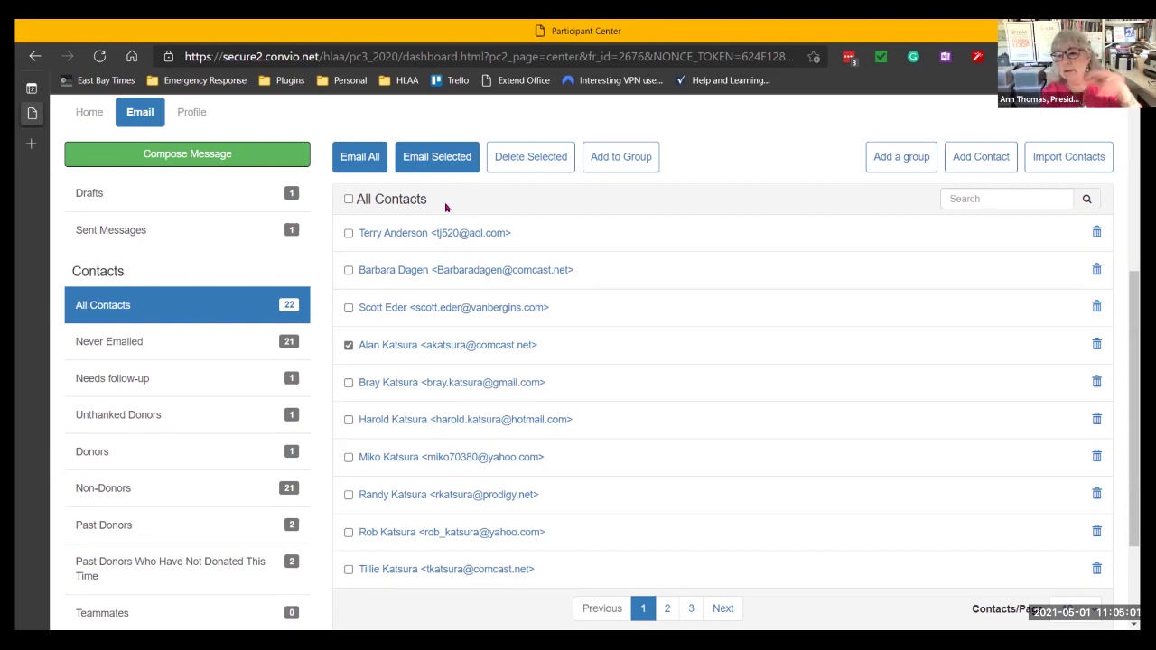
Step: Preview the "Can I count on you?" message, send it, and check the message folders and contact groups
{"action": "left_click", "coordinate": [208, 158]}
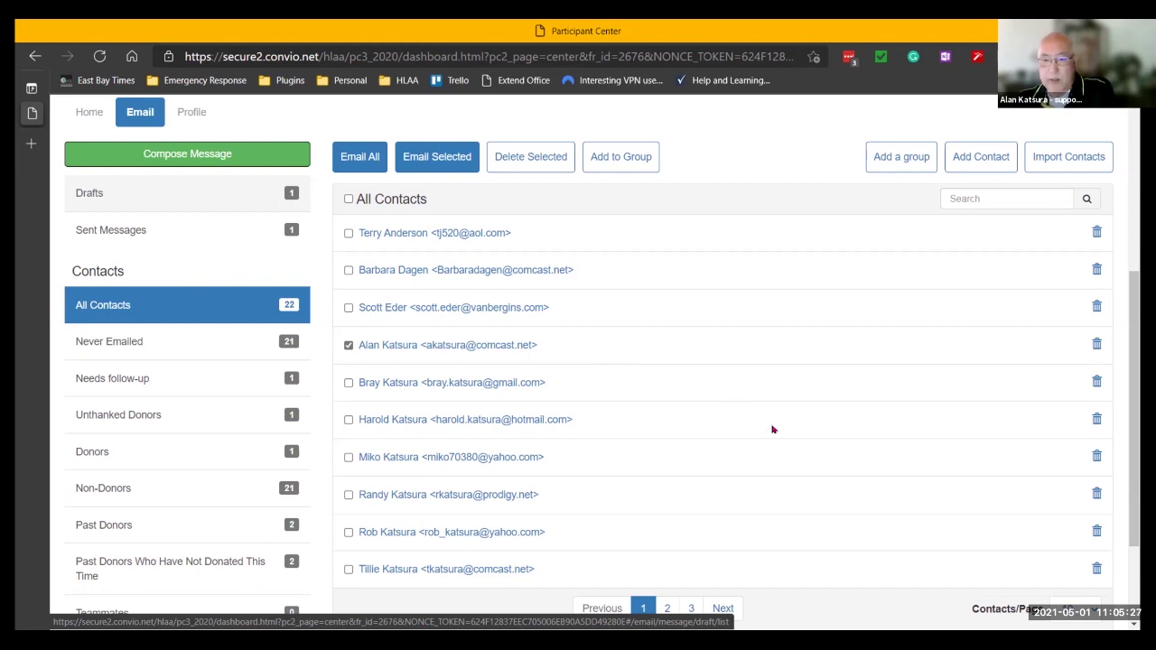
{"action": "left_click", "coordinate": [347, 597]}
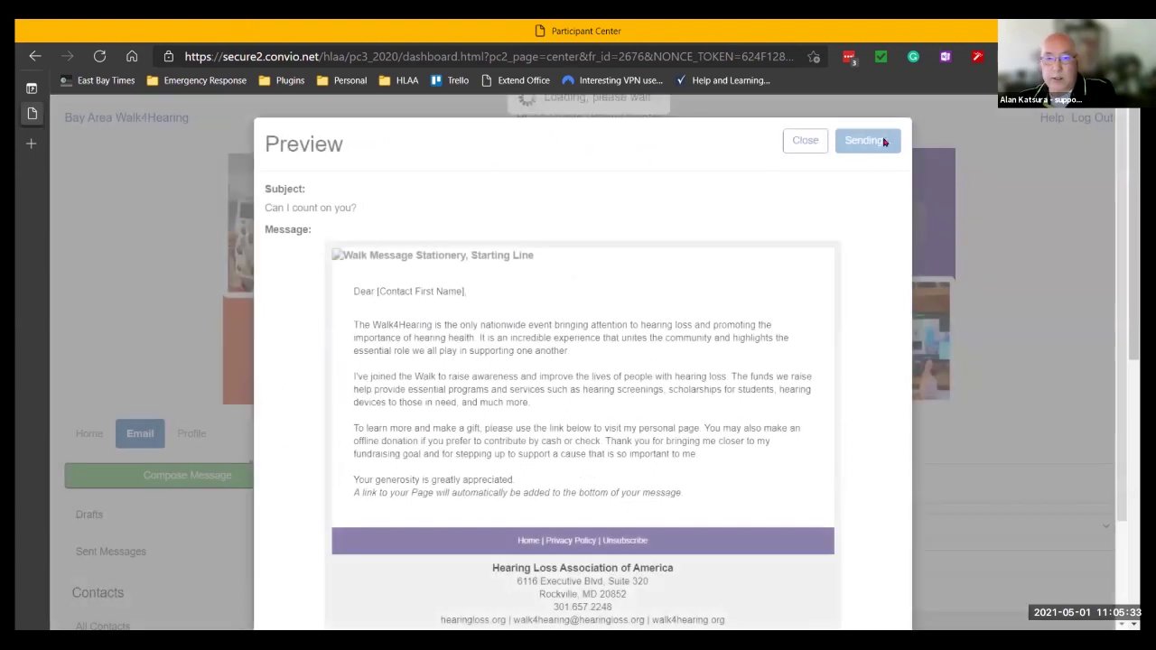
{"action": "left_click", "coordinate": [880, 140]}
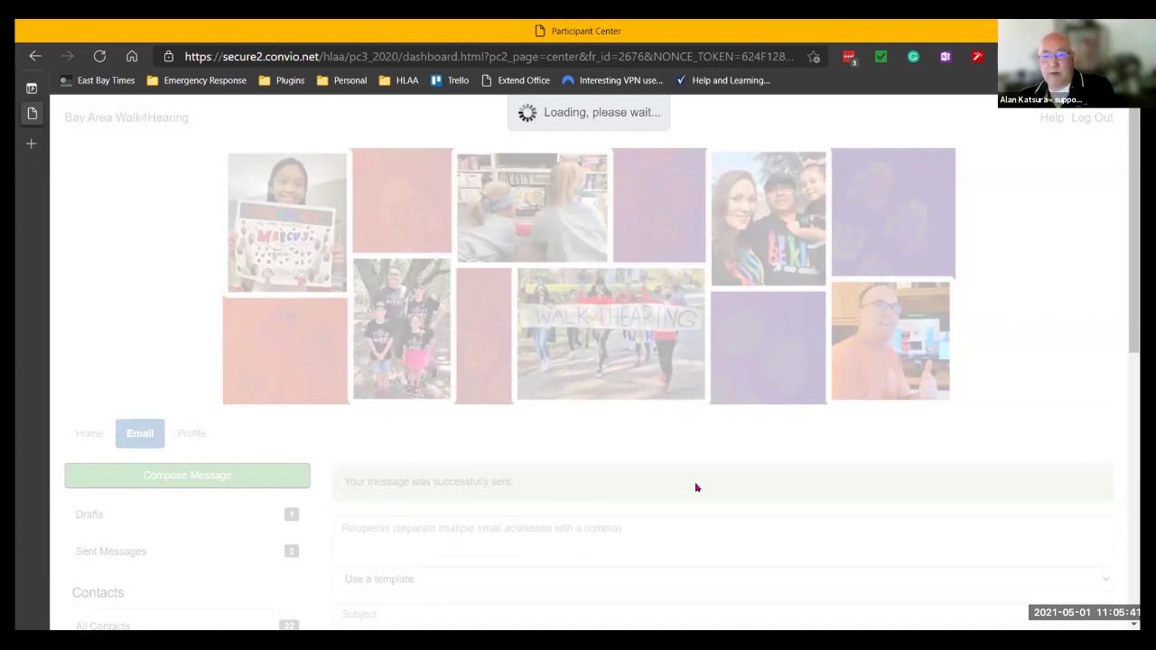
{"action": "scroll", "coordinate": [695, 481], "scroll_direction": "down", "scroll_amount": 4}
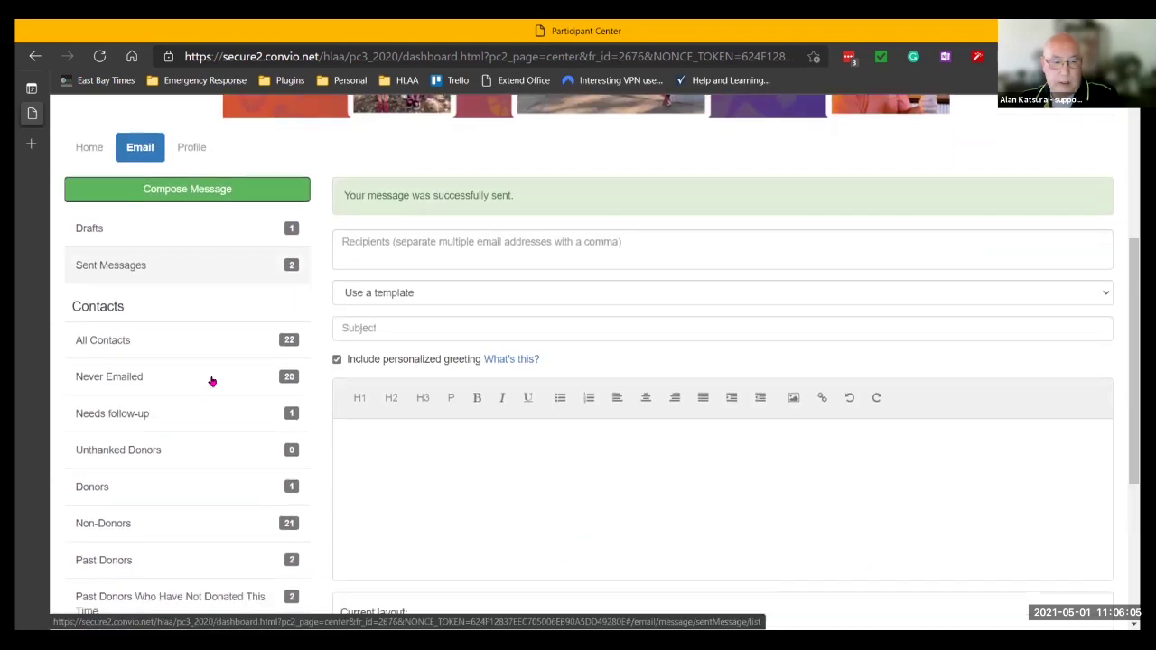
{"action": "scroll", "coordinate": [211, 381], "scroll_direction": "up", "scroll_amount": 3}
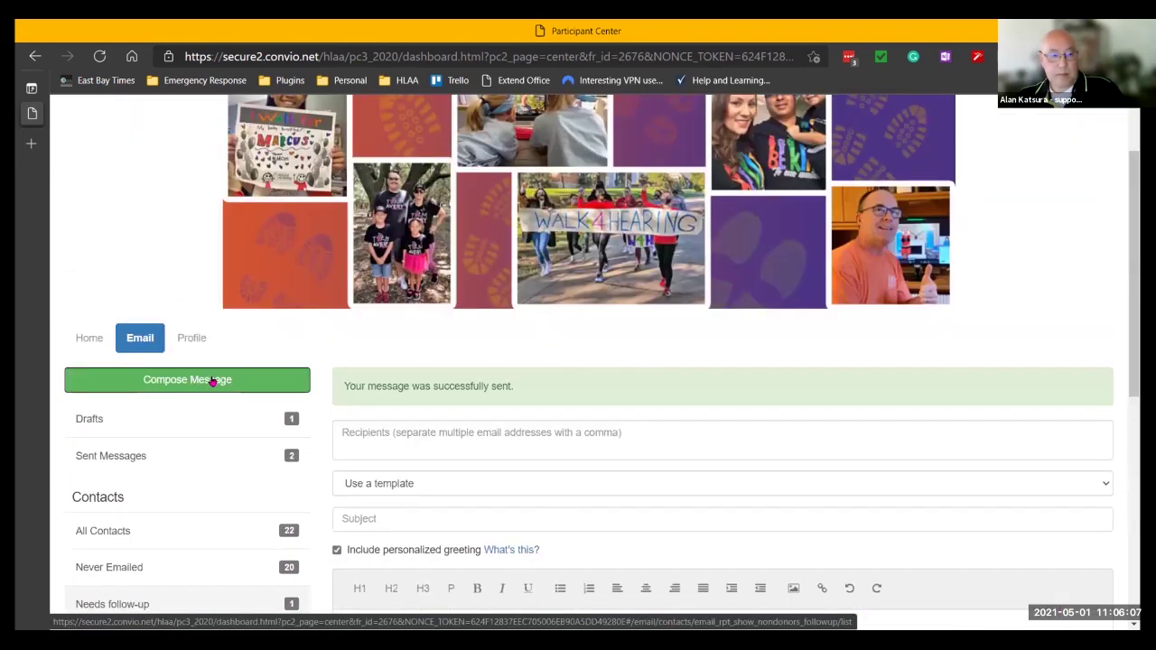
{"action": "scroll", "coordinate": [161, 271], "scroll_direction": "up", "scroll_amount": 2}
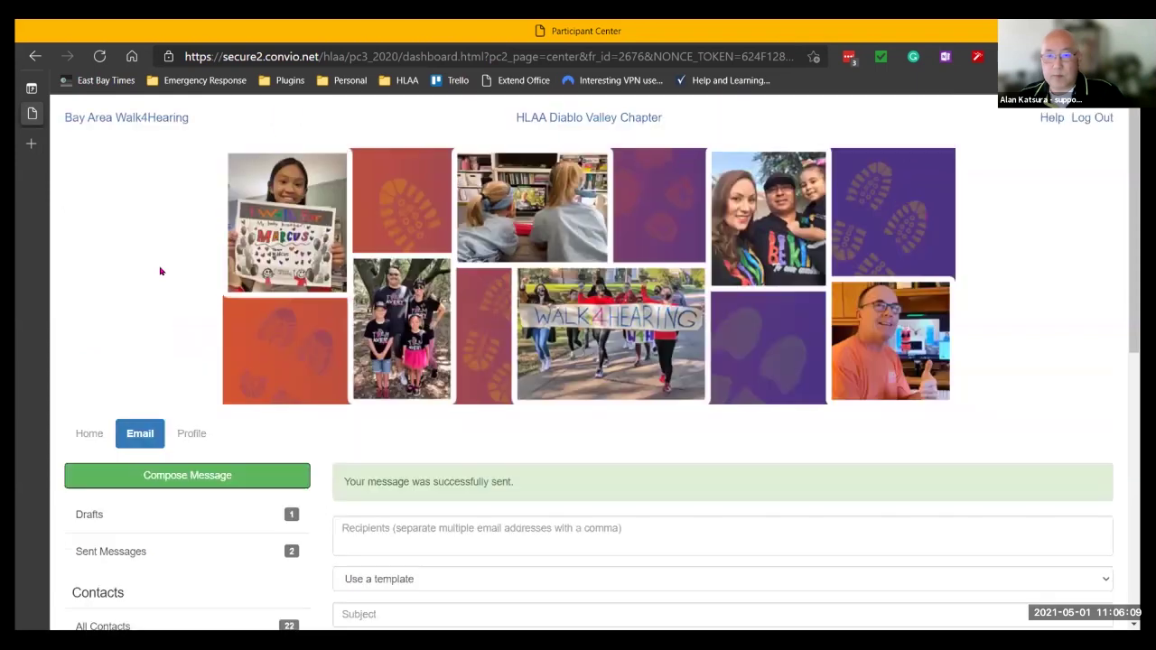
Step: Switch to the Walk4Hearing fundraiser on Facebook and review its goal, progress, friend invitations, full About message and sharing options
{"action": "scroll", "coordinate": [162, 253], "scroll_direction": "down", "scroll_amount": 4}
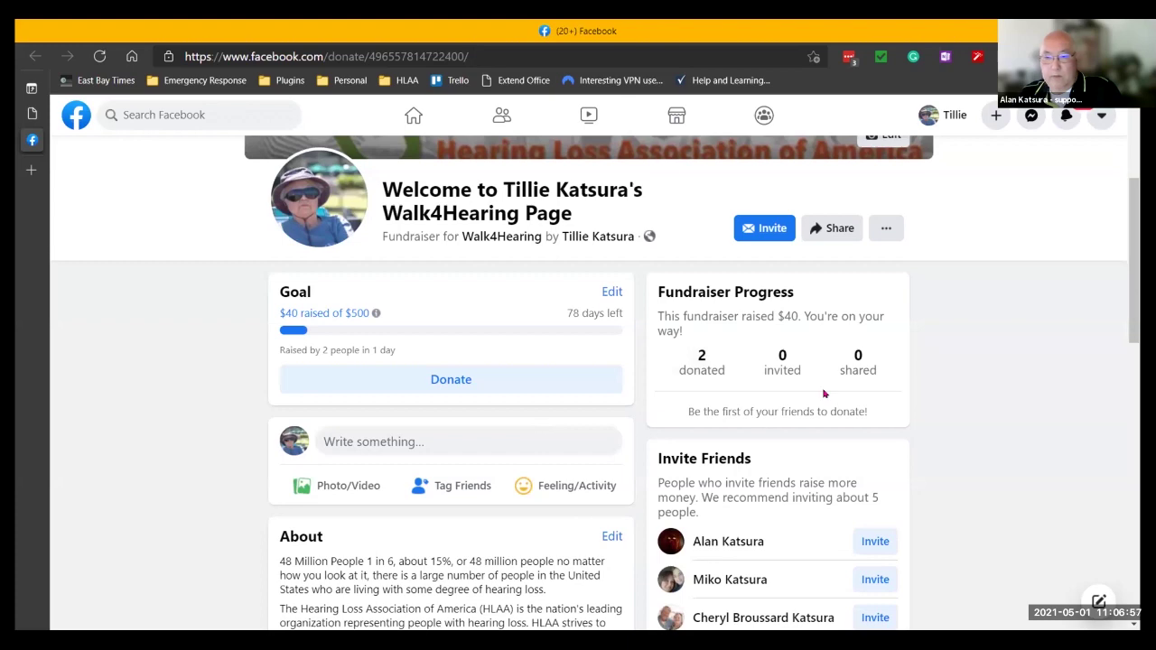
{"action": "scroll", "coordinate": [955, 380], "scroll_direction": "down", "scroll_amount": 2}
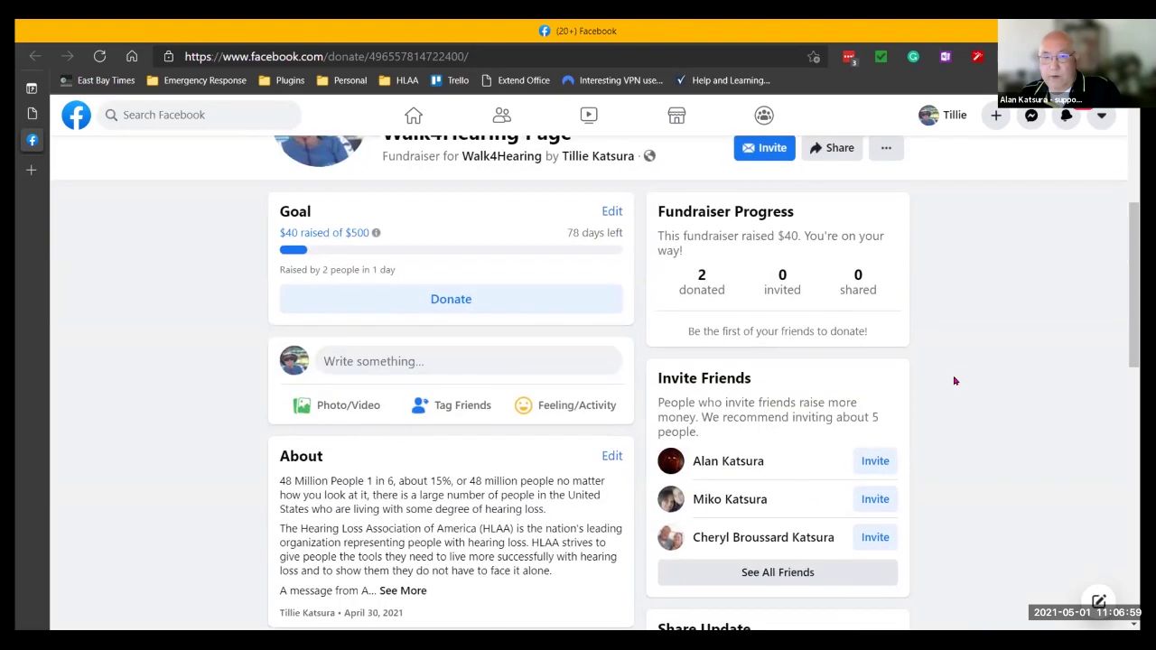
{"action": "scroll", "coordinate": [955, 380], "scroll_direction": "down", "scroll_amount": 2}
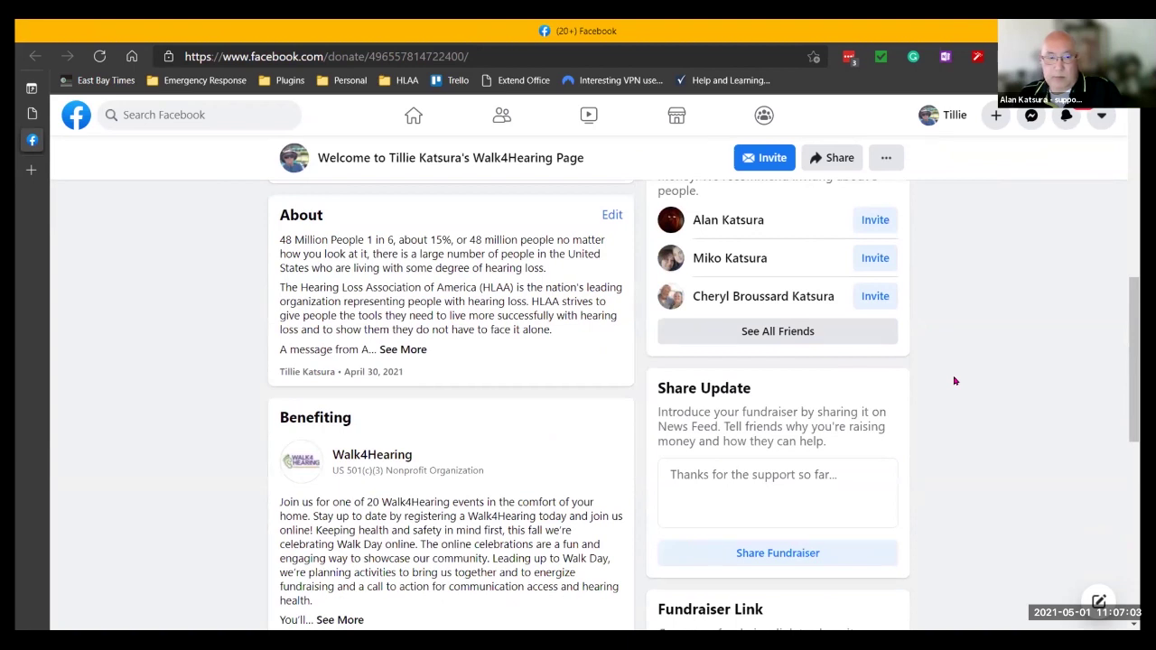
{"action": "scroll", "coordinate": [955, 380], "scroll_direction": "down", "scroll_amount": 1}
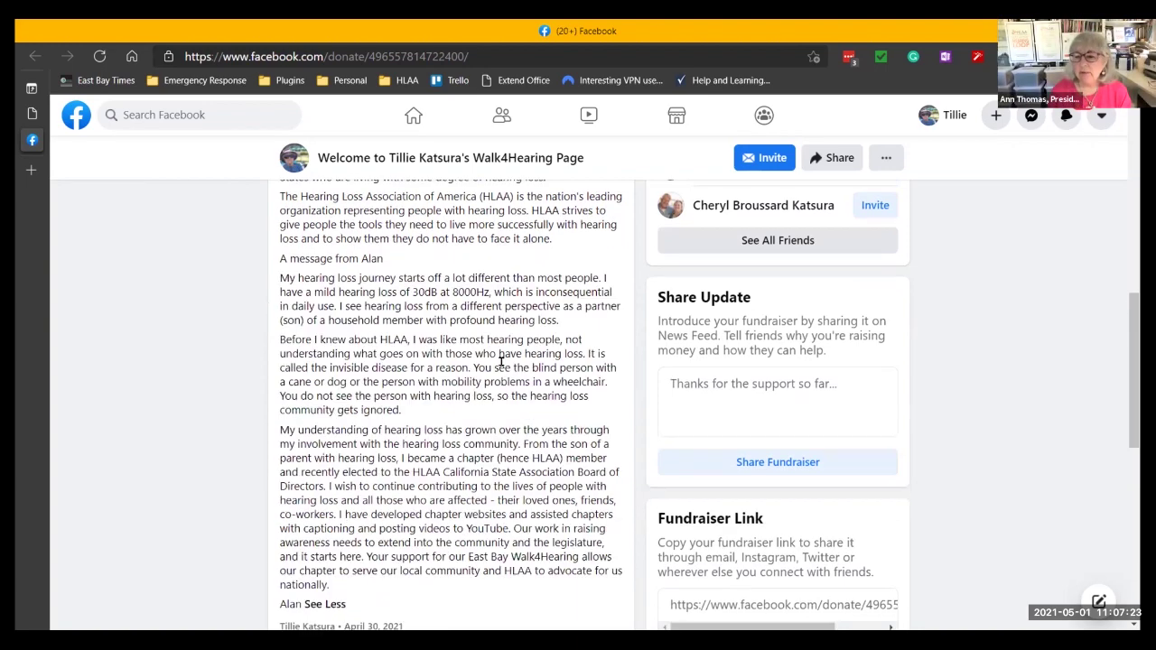
{"action": "scroll", "coordinate": [503, 369], "scroll_direction": "up", "scroll_amount": 3}
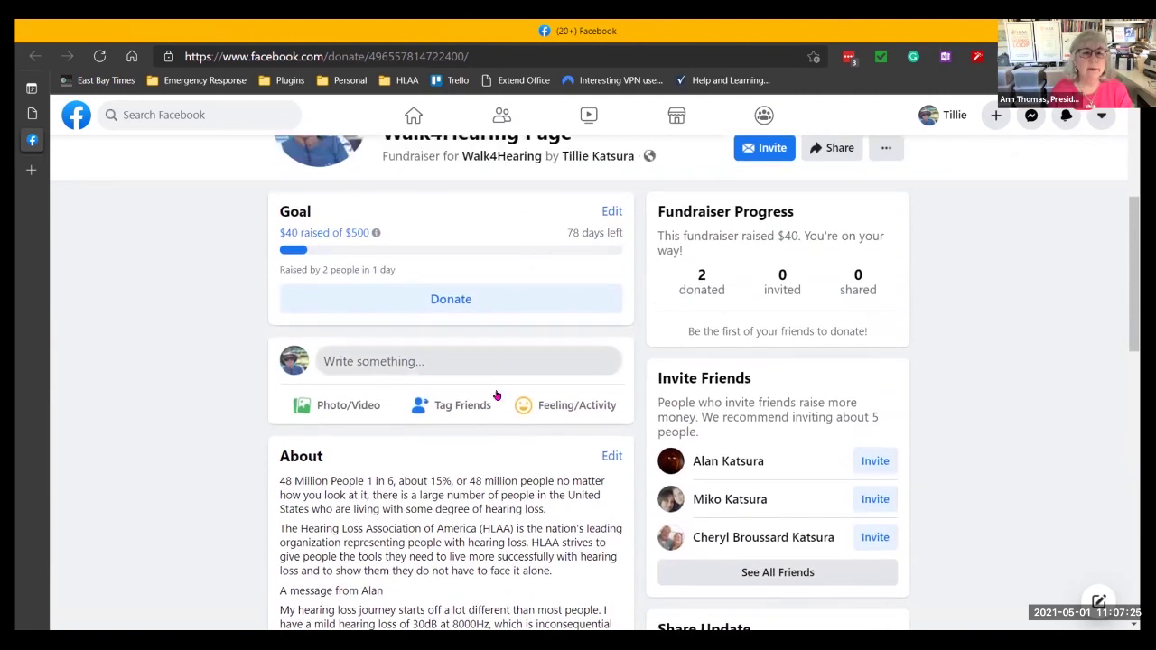
{"action": "scroll", "coordinate": [495, 394], "scroll_direction": "up", "scroll_amount": 3}
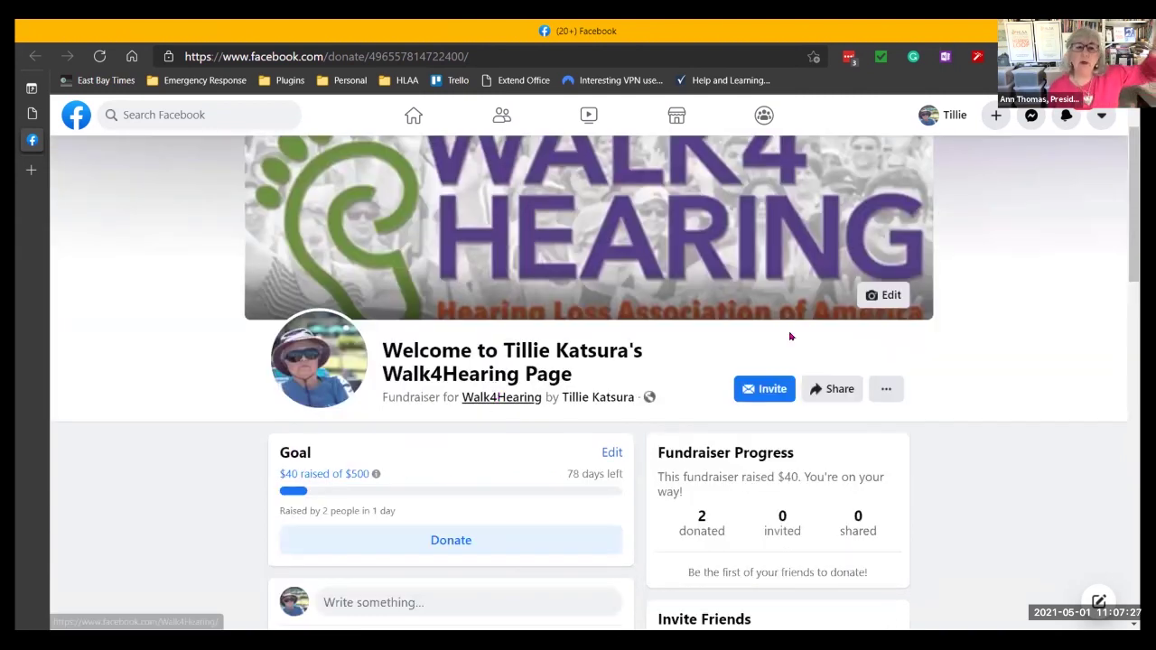